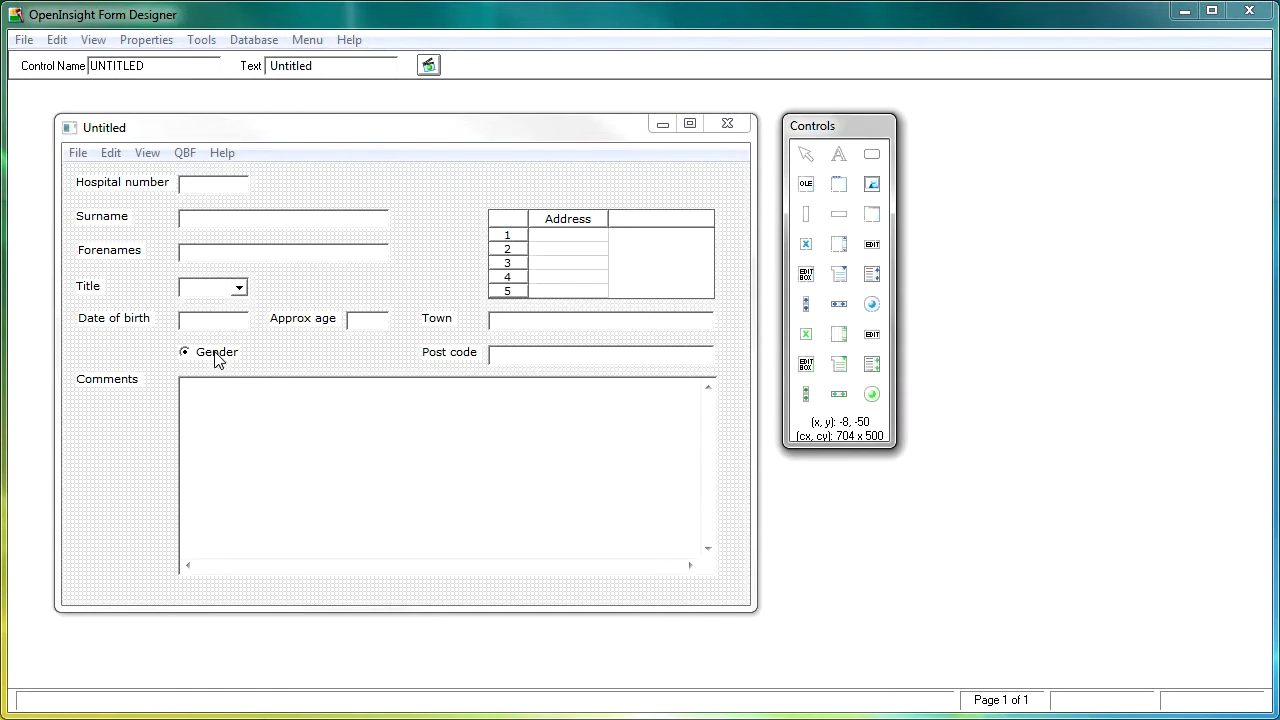
- Replace the Gender radio button group's single label with three button labels: Male, Female and Unknown
left_click(216, 356)
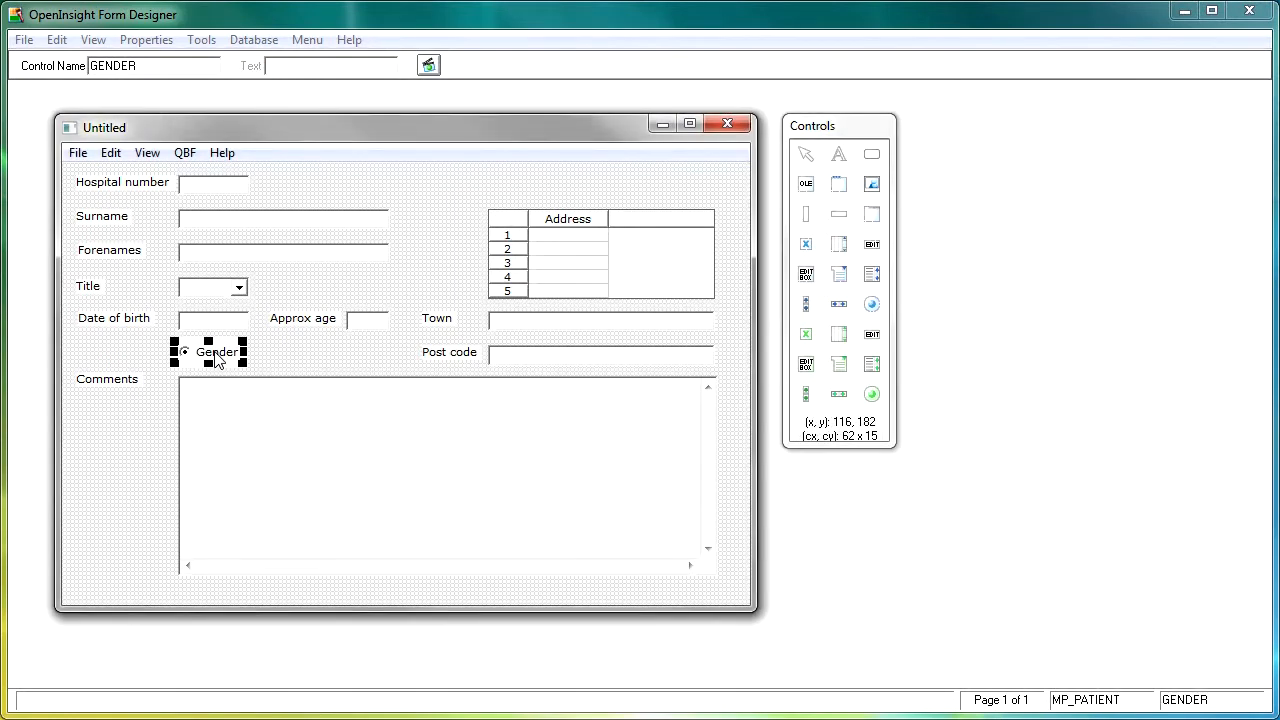
double_click(216, 358)
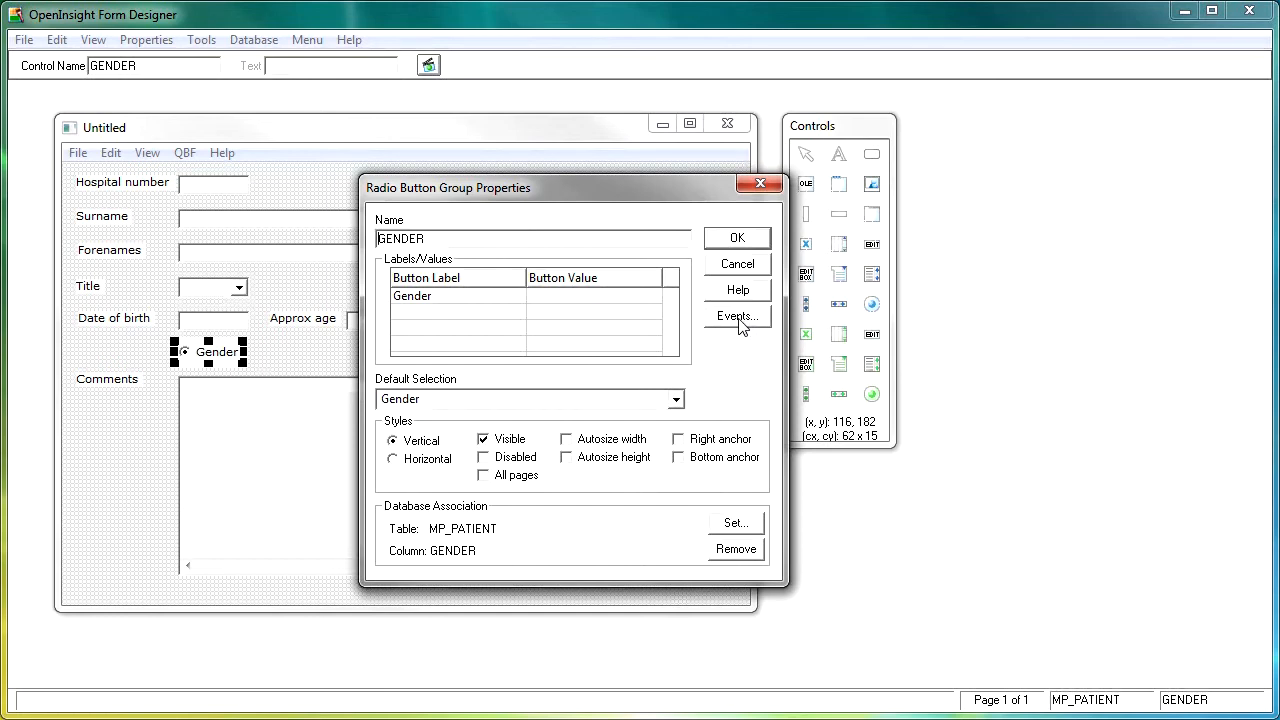
left_click(443, 300)
left_click(441, 296)
key("BackSpace")
type("Male")
key("Return")
type("Female")
key("Return")
type("Unknown")
- Set the button values to M, F and U for Male, Female and Unknown, and apply the group properties
left_click(444, 305)
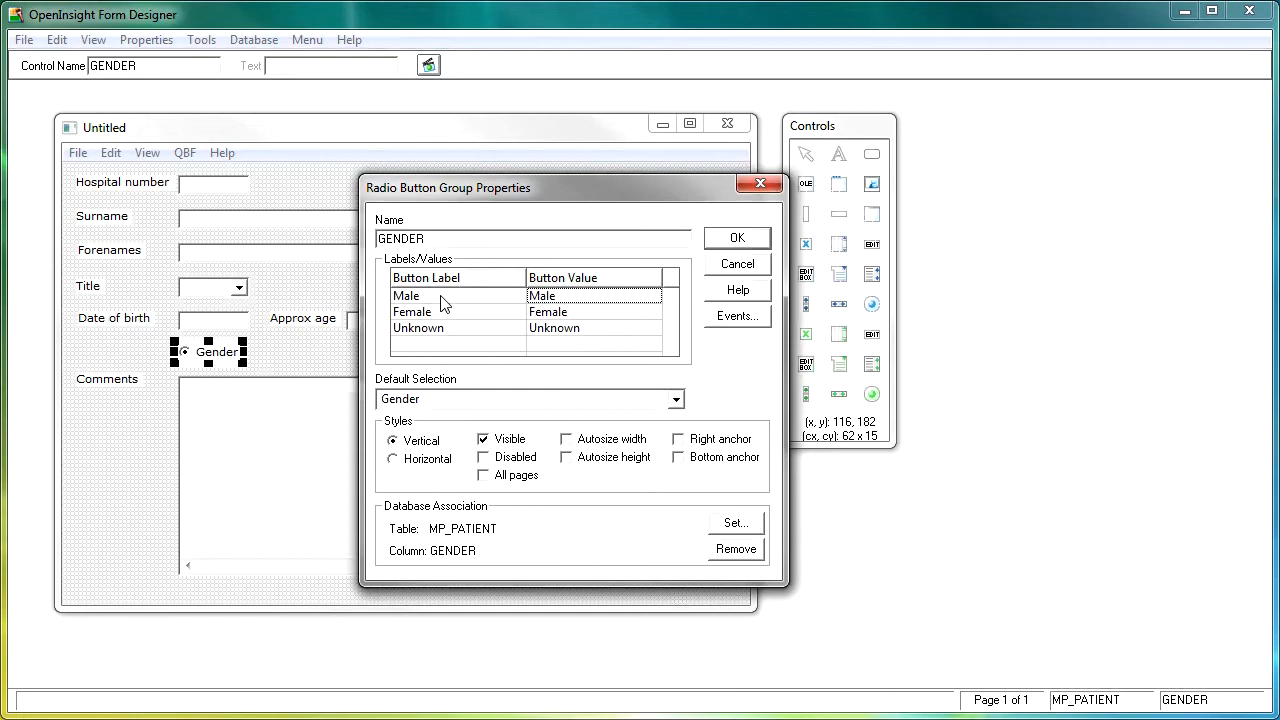
type("M")
key("Return")
type("F")
key("Return")
type("U")
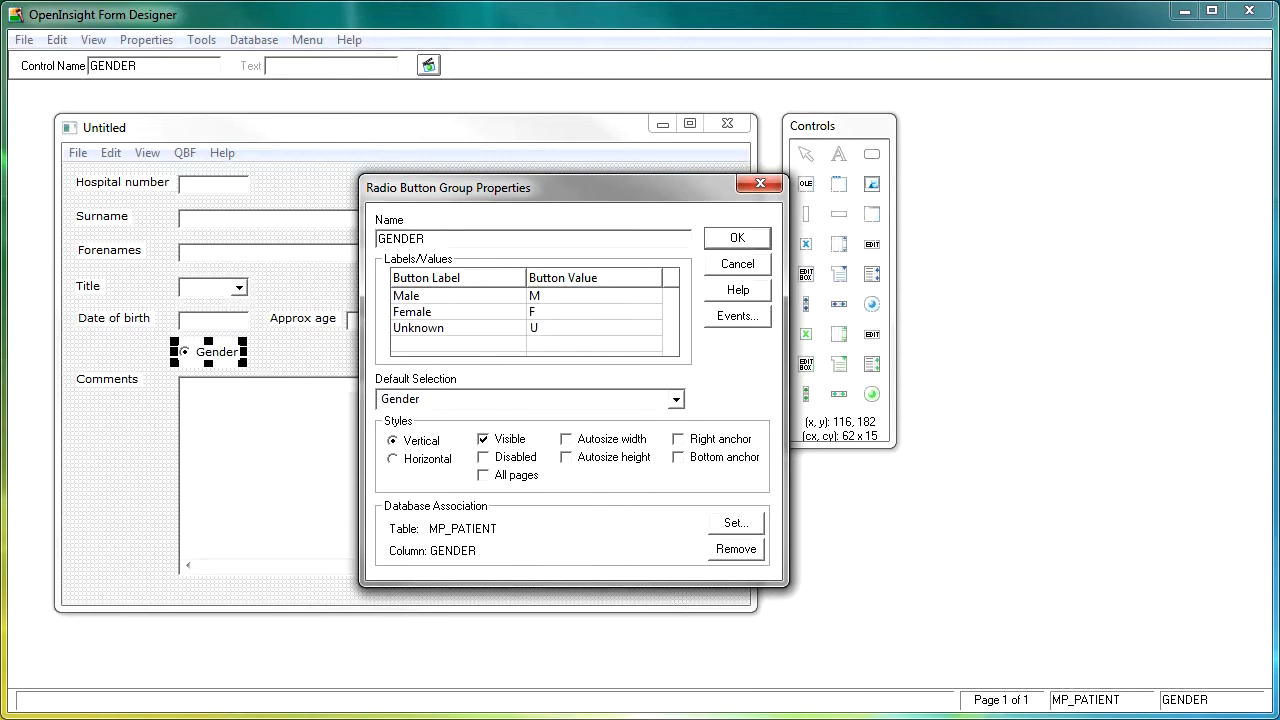
left_click(737, 238)
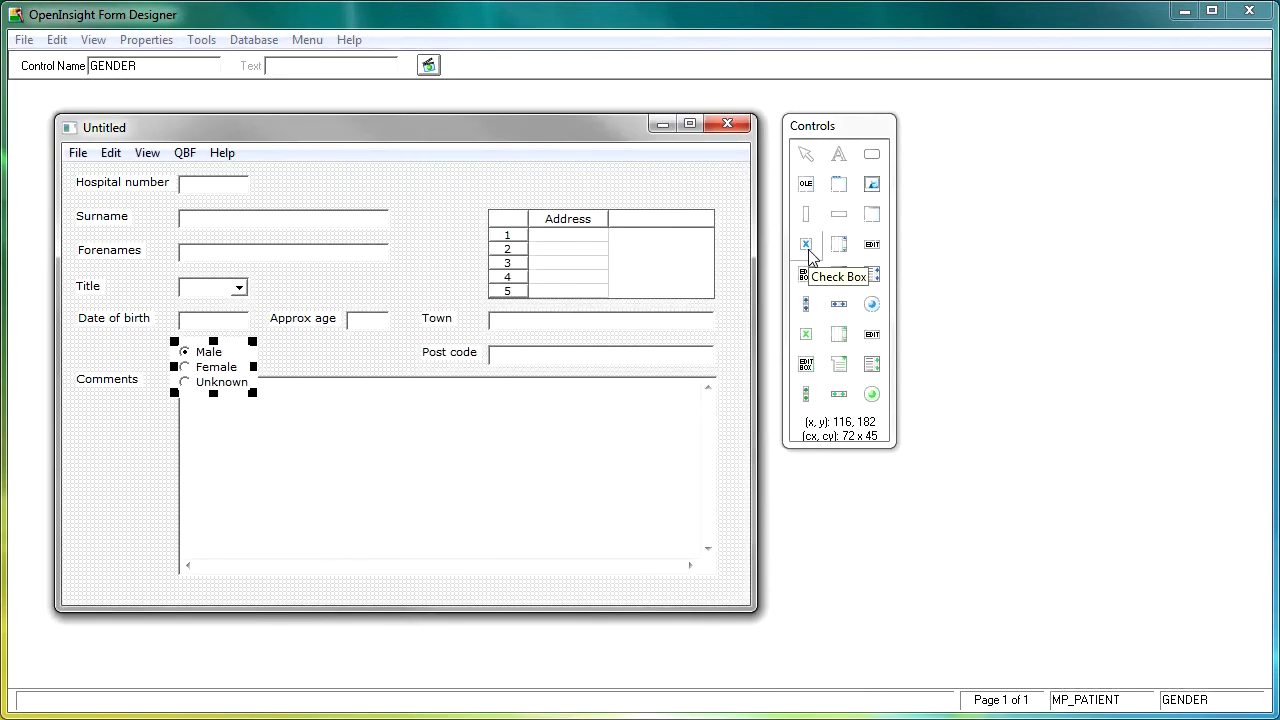
- Change the gender radio button group's style to Horizontal
left_click(134, 470)
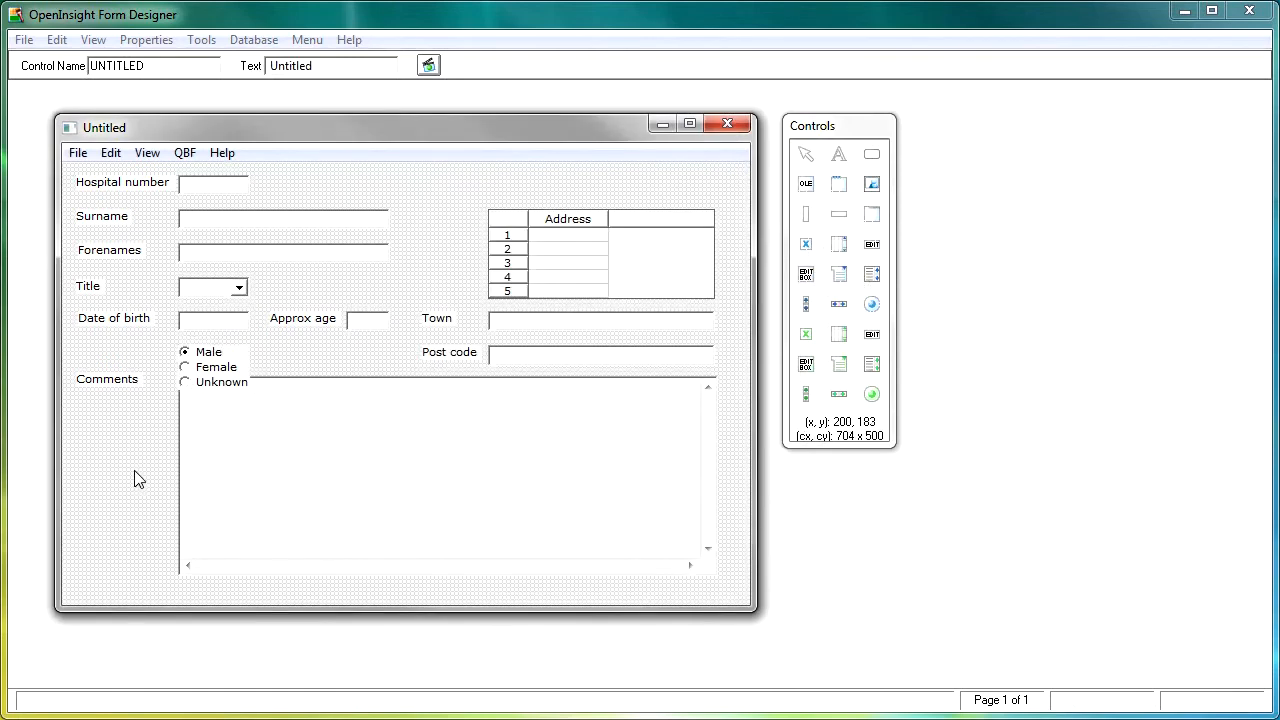
left_click(218, 375)
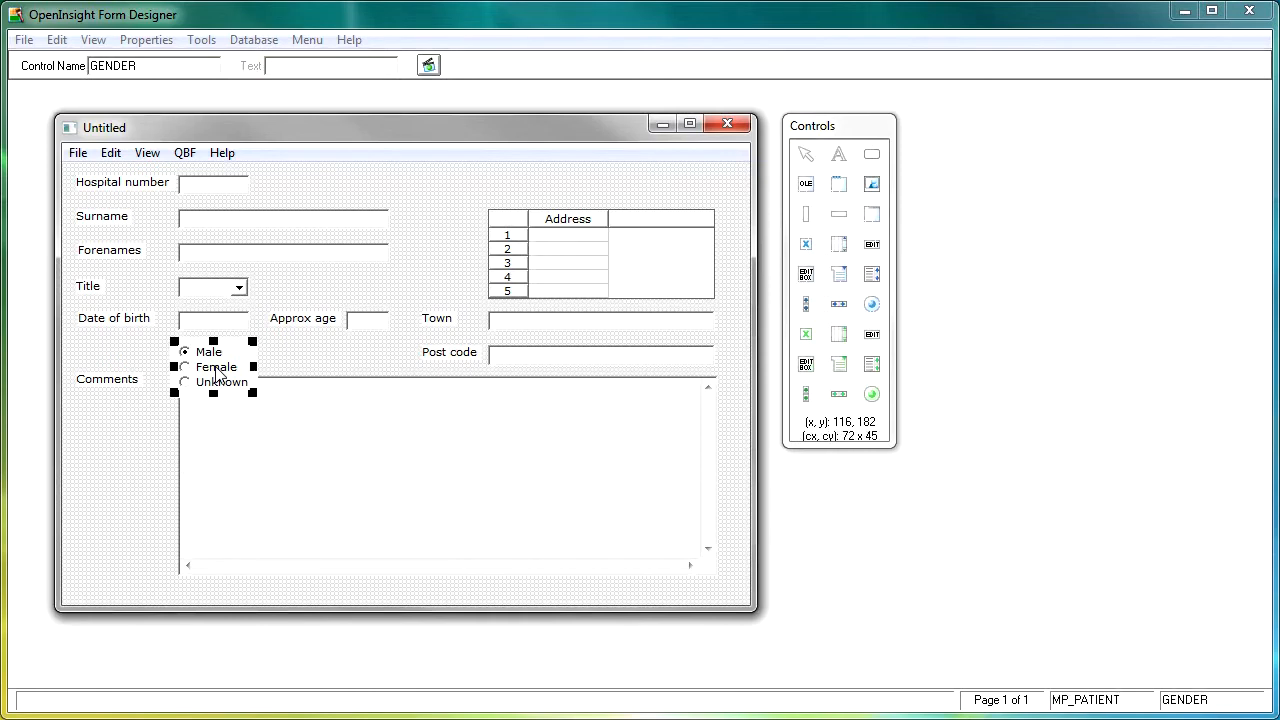
double_click(218, 375)
left_click(405, 459)
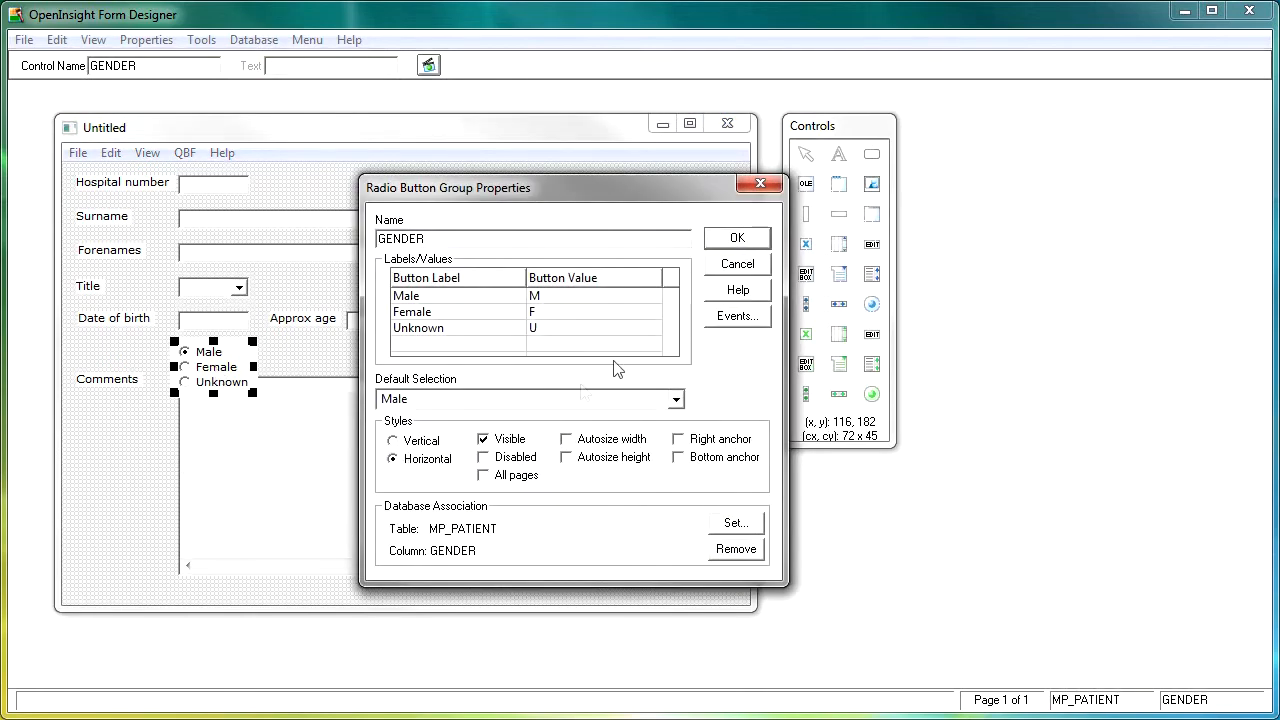
left_click(737, 240)
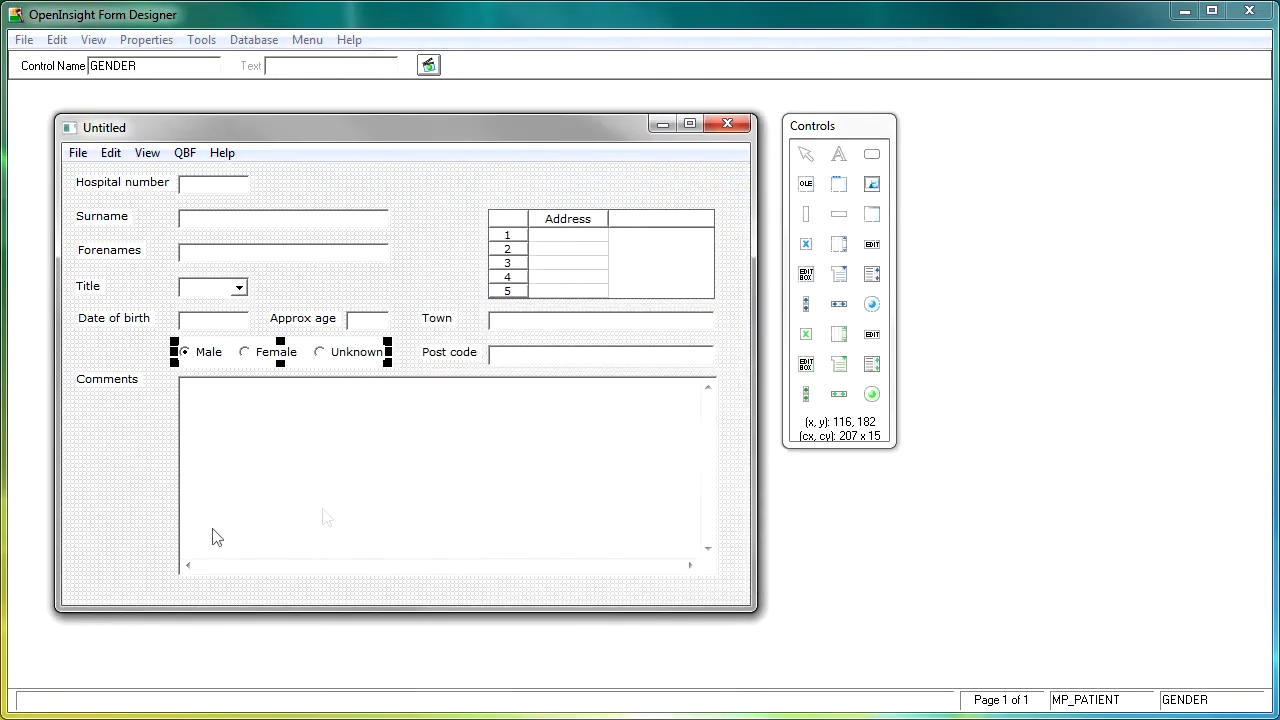
left_click(76, 511)
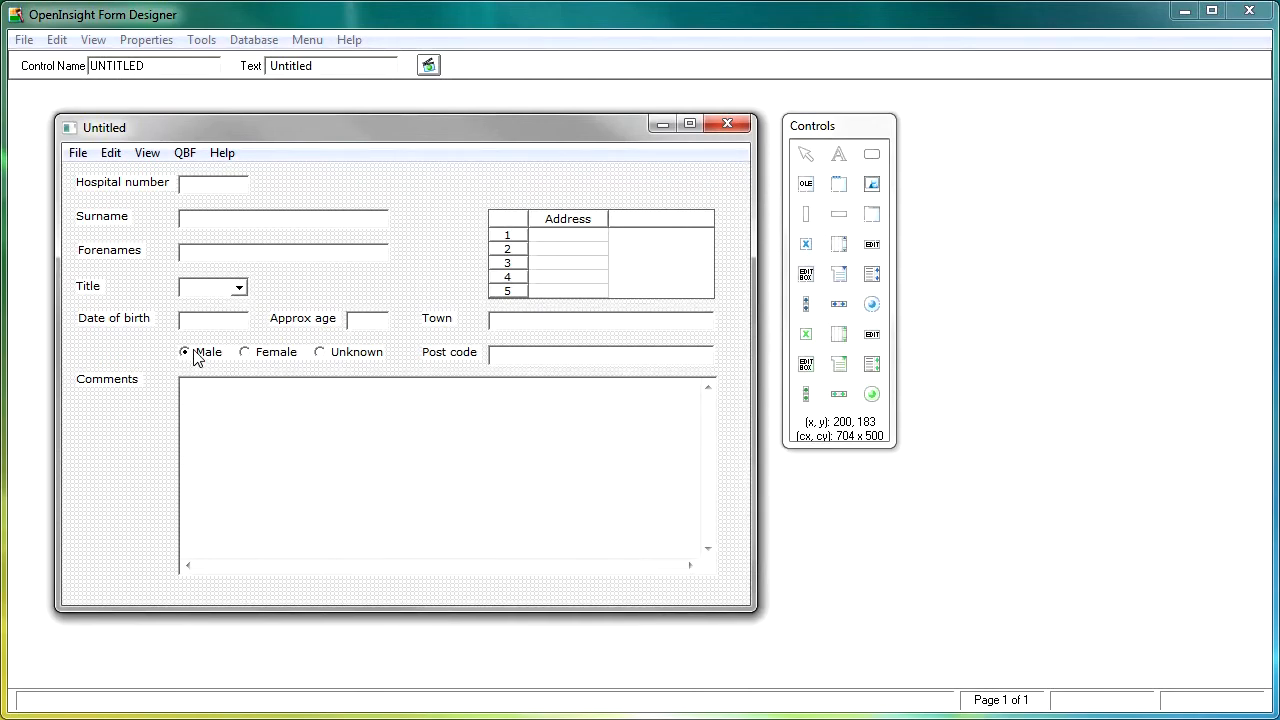
- Make Female the default selection of the gender radio button group
double_click(279, 361)
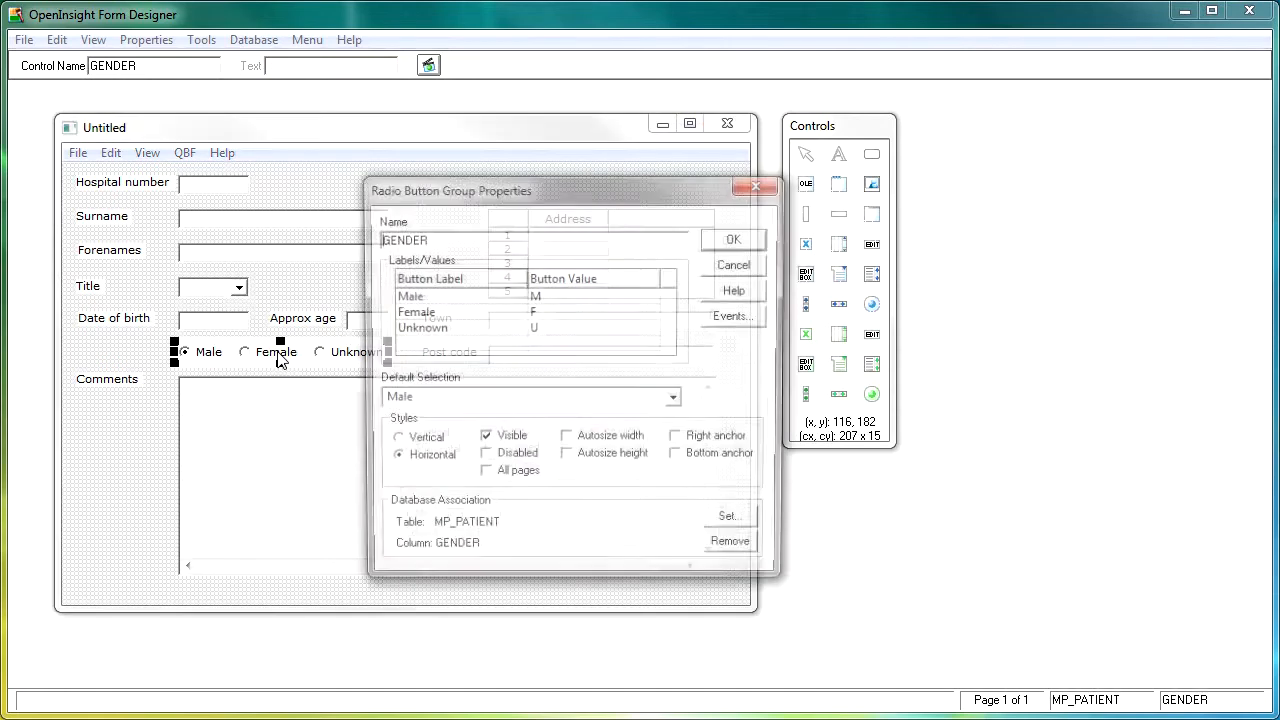
left_click(676, 399)
left_click(595, 435)
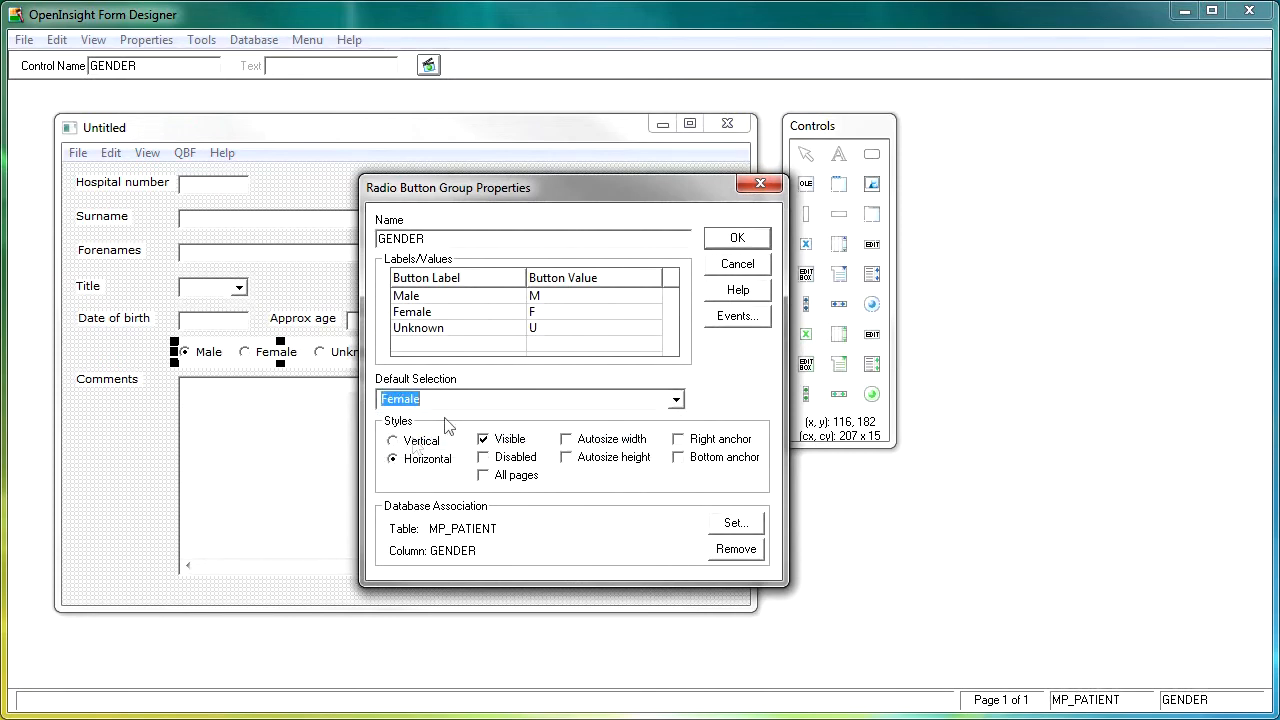
left_click(730, 240)
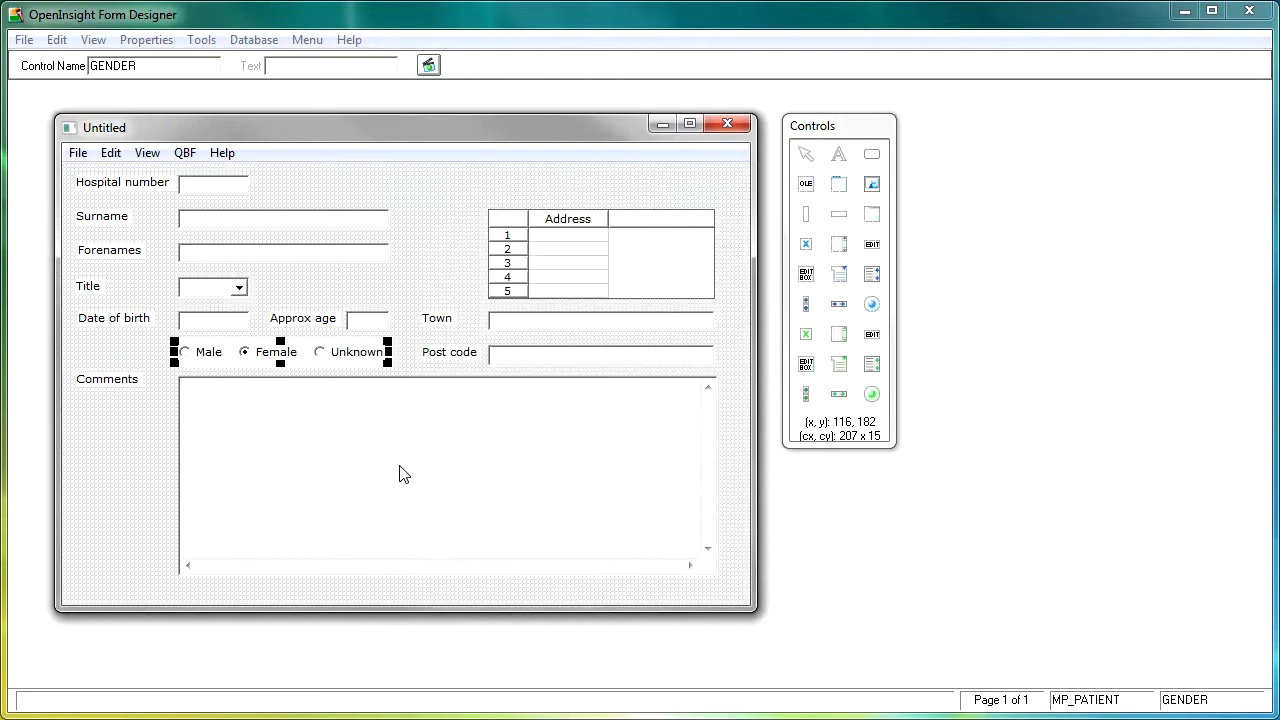
left_click(249, 364)
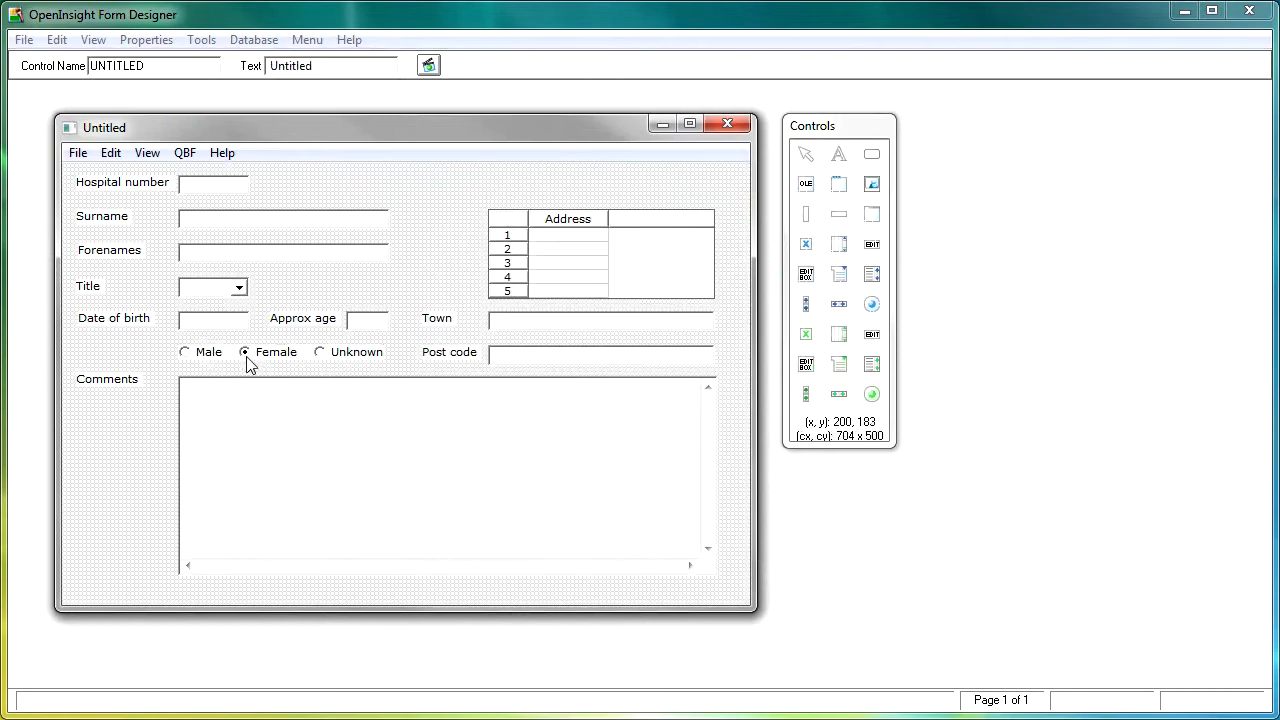
- Name the form window MP_CLINIC and set its title to Clinic in the window properties
double_click(112, 475)
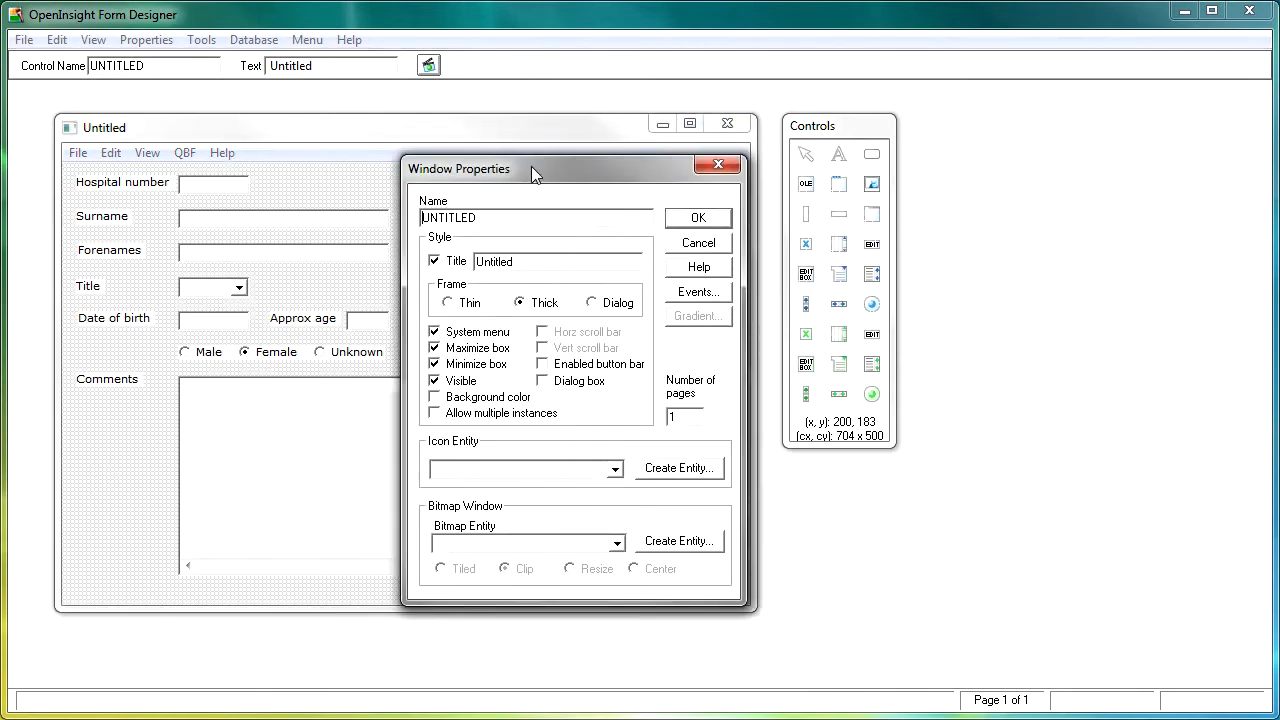
left_click_drag(493, 218, 366, 218)
type("CLINIC")
left_click(424, 222)
type("MP_")
left_click_drag(526, 262, 476, 262)
type("Clinic")
- Enable the window's button bar, assign the existing CALENDAR icon entity, and apply the window properties
left_click(543, 366)
left_click(667, 474)
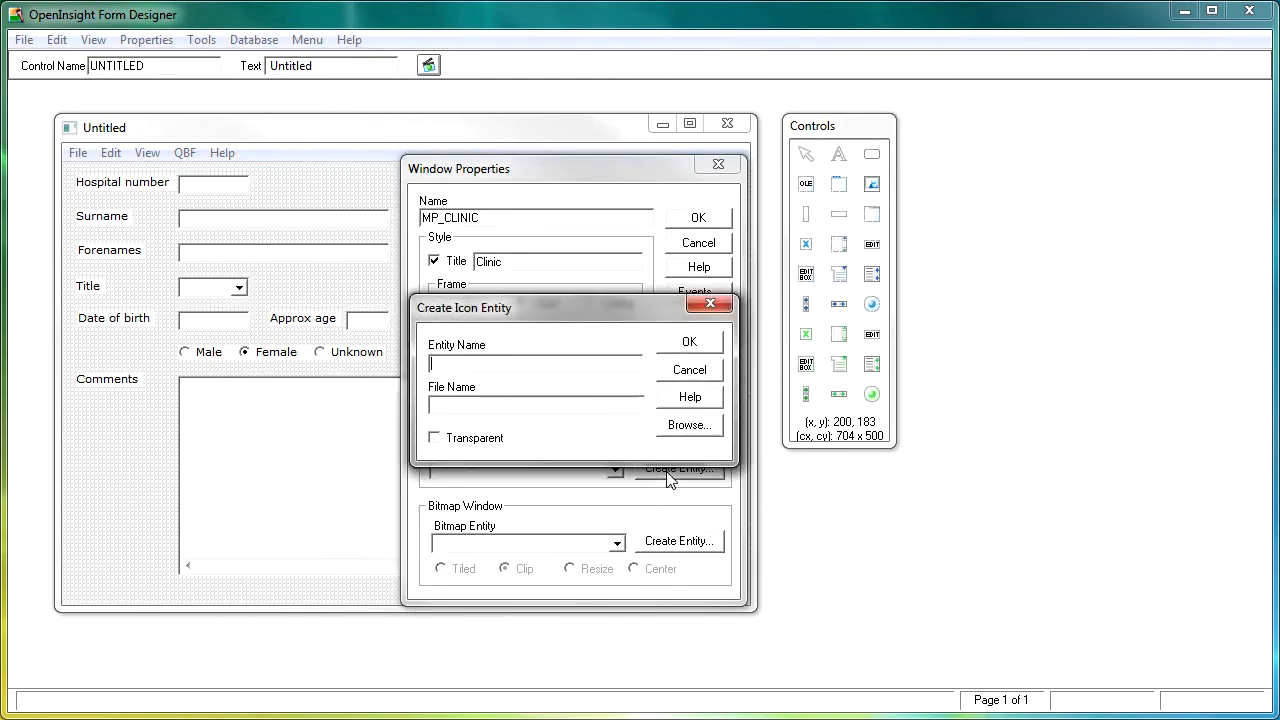
left_click(686, 372)
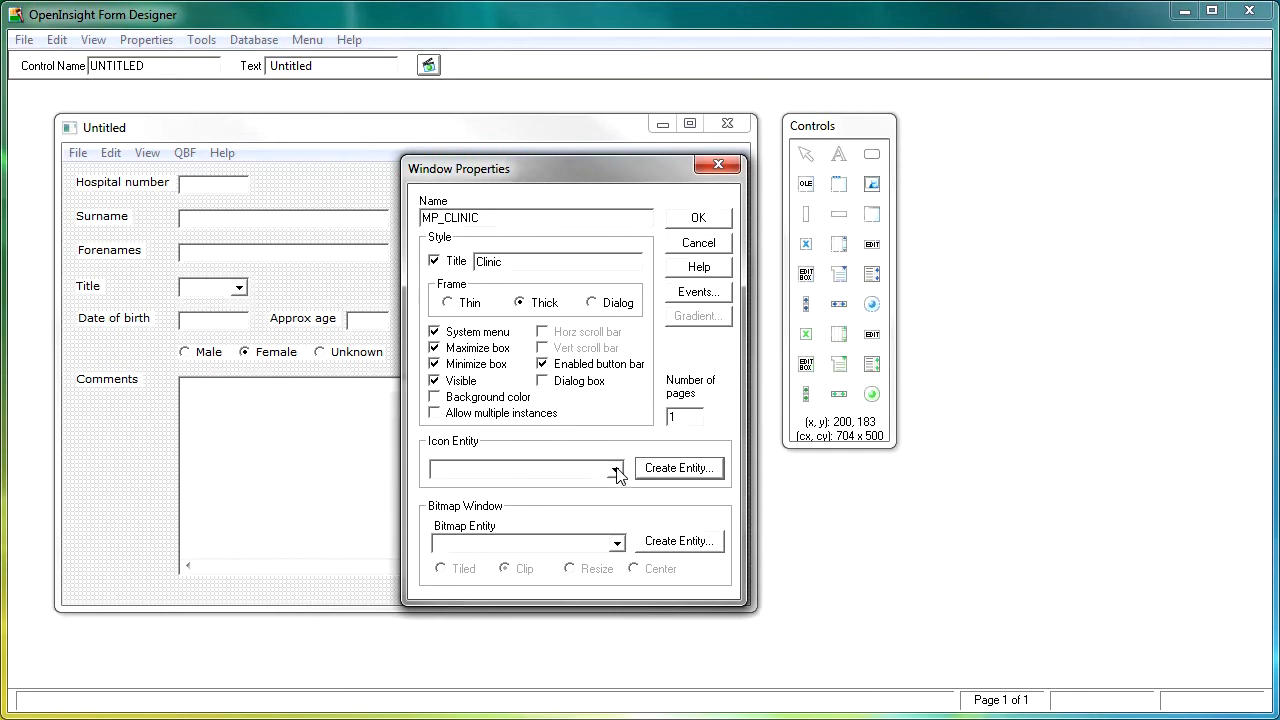
left_click(616, 471)
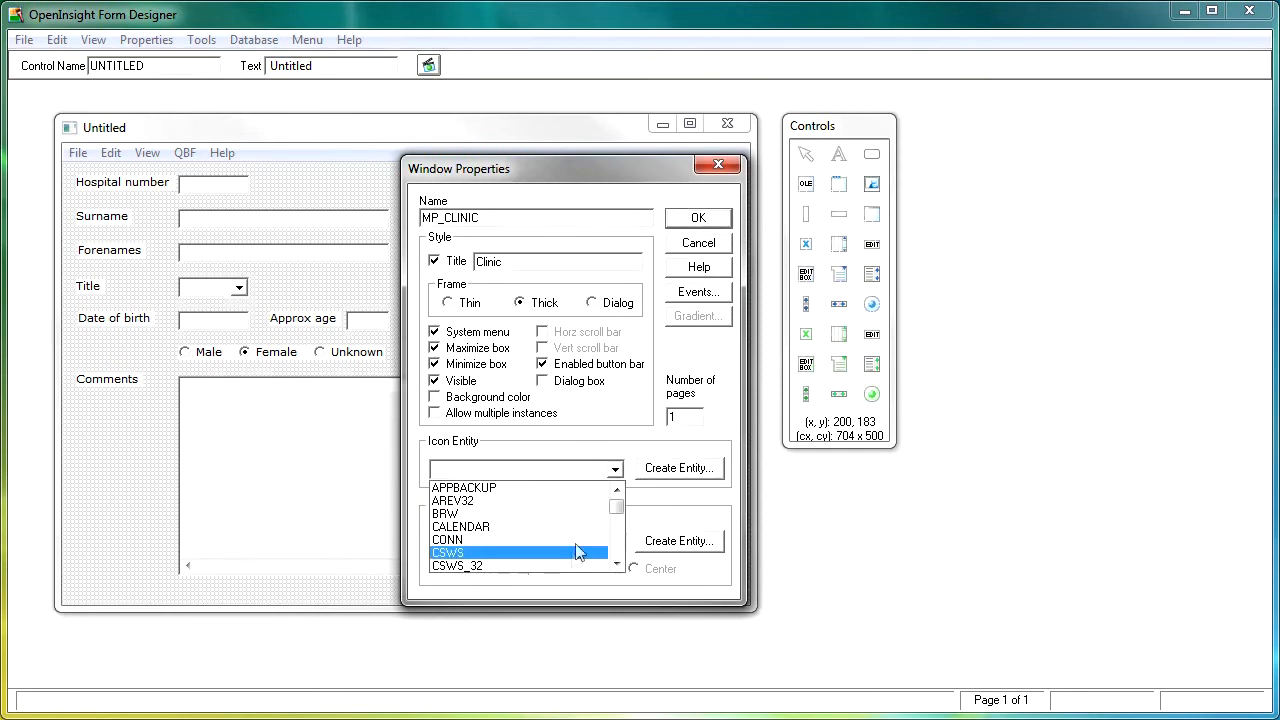
left_click(493, 527)
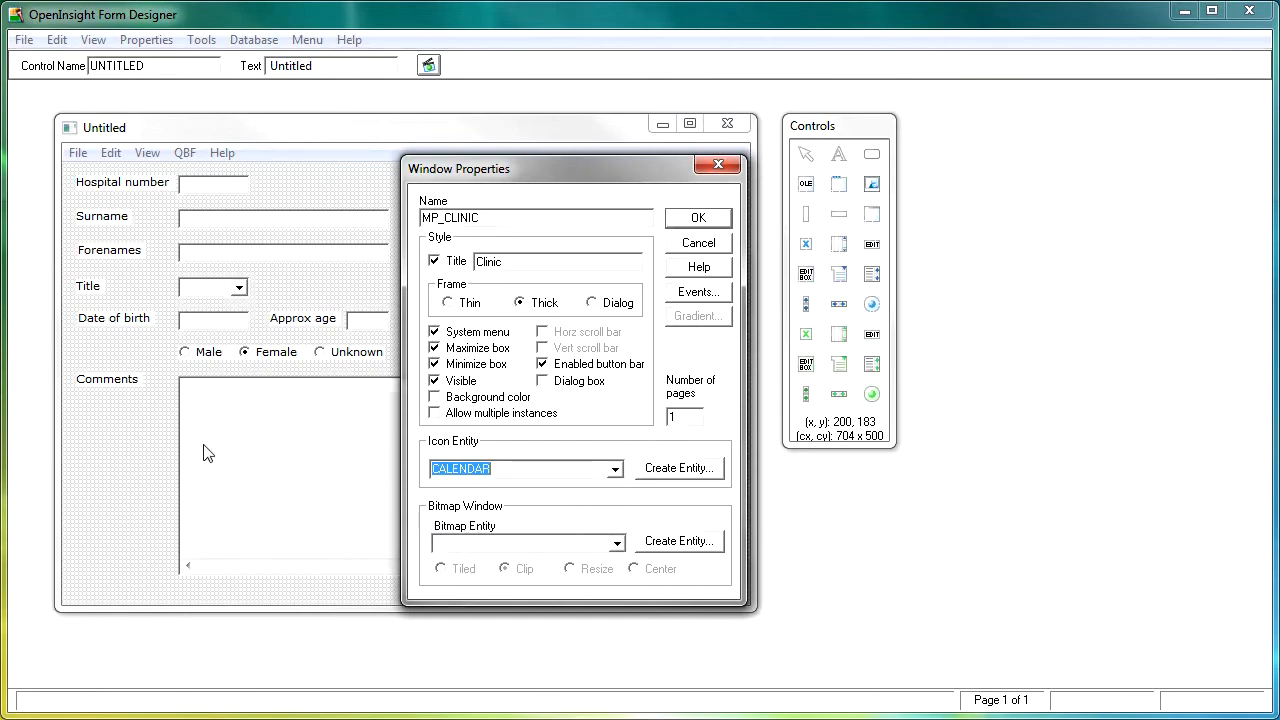
left_click(717, 224)
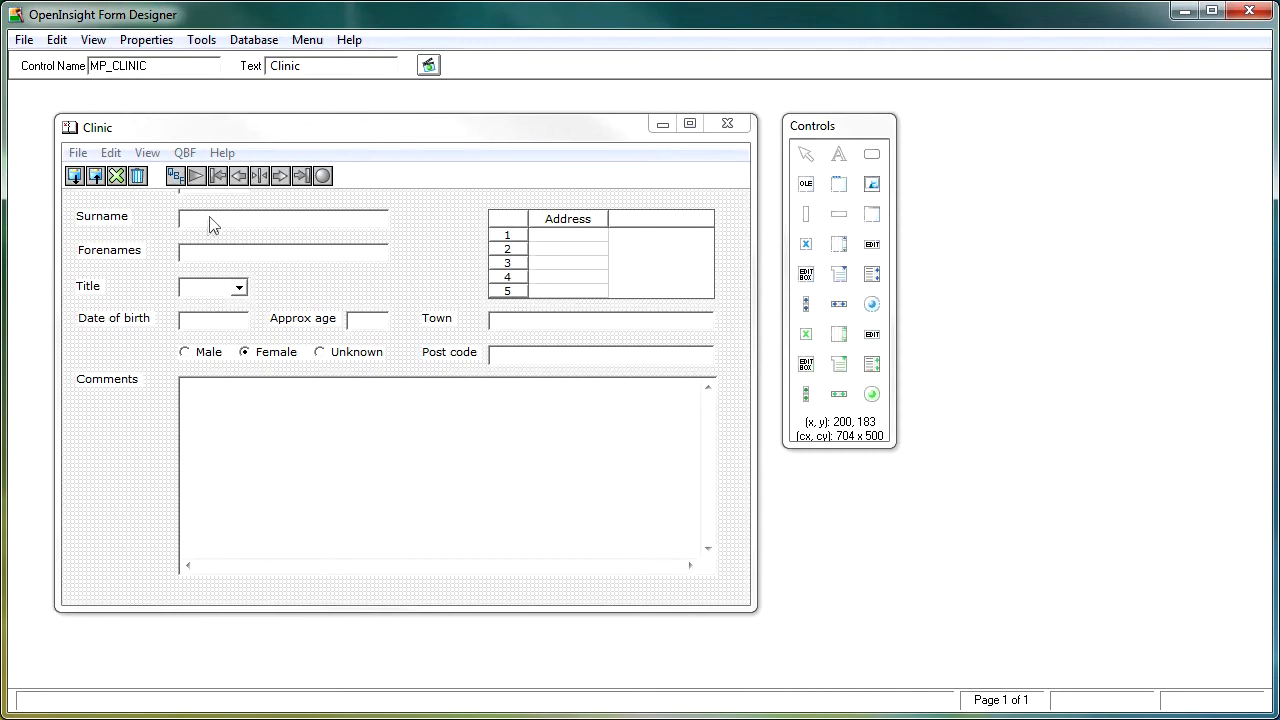
- Turn off the window's enabled button bar option and clear its icon entity
double_click(134, 491)
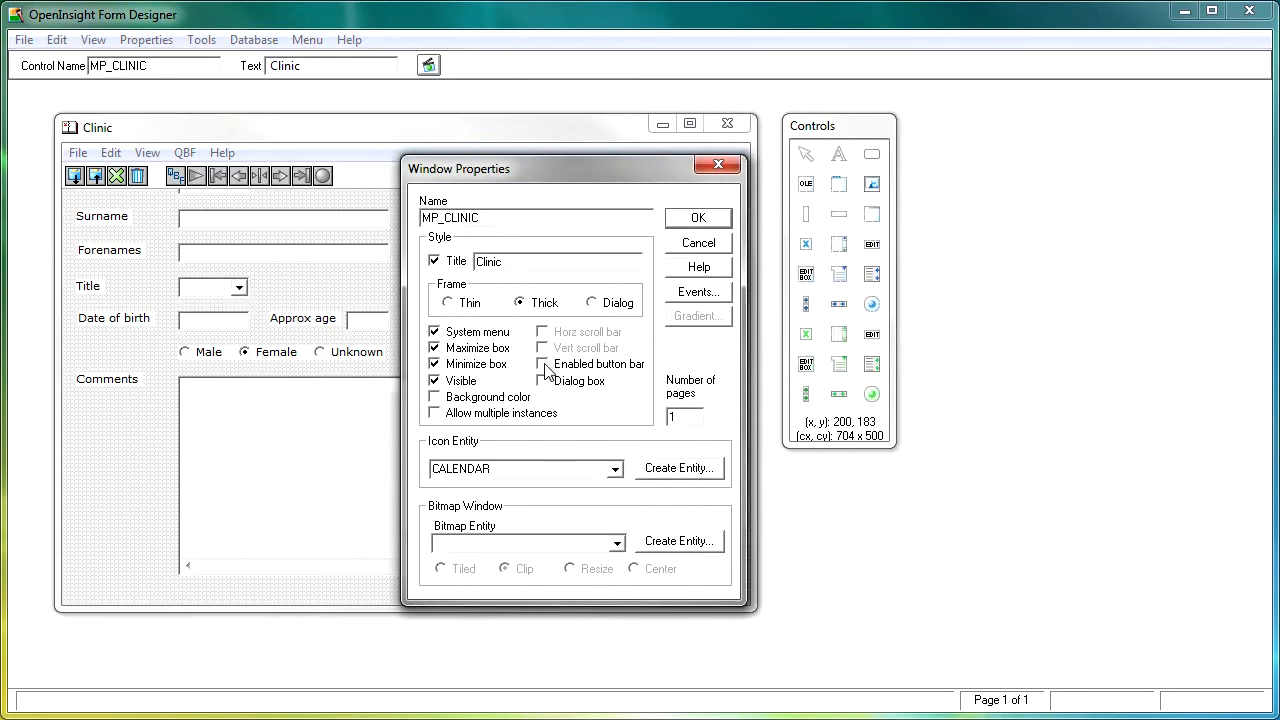
left_click_drag(500, 468, 395, 467)
key("Delete")
left_click(697, 218)
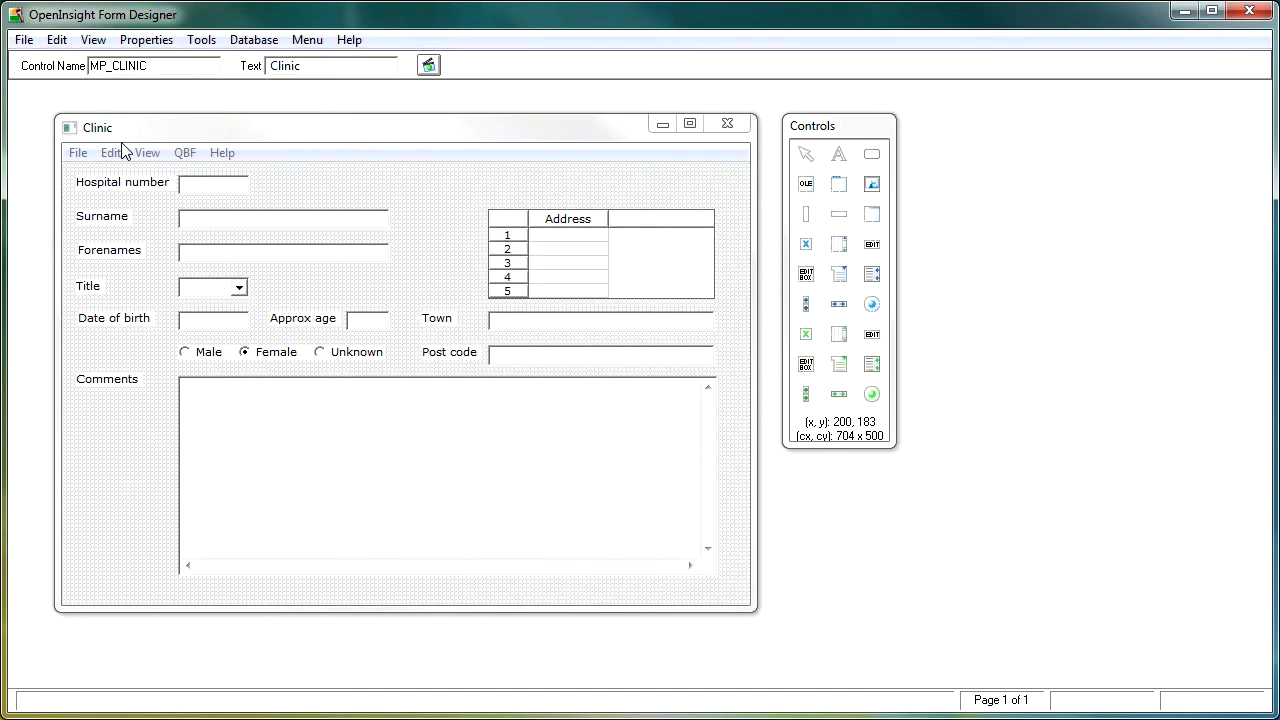
- Change the form window's title to Patient Entry
double_click(103, 471)
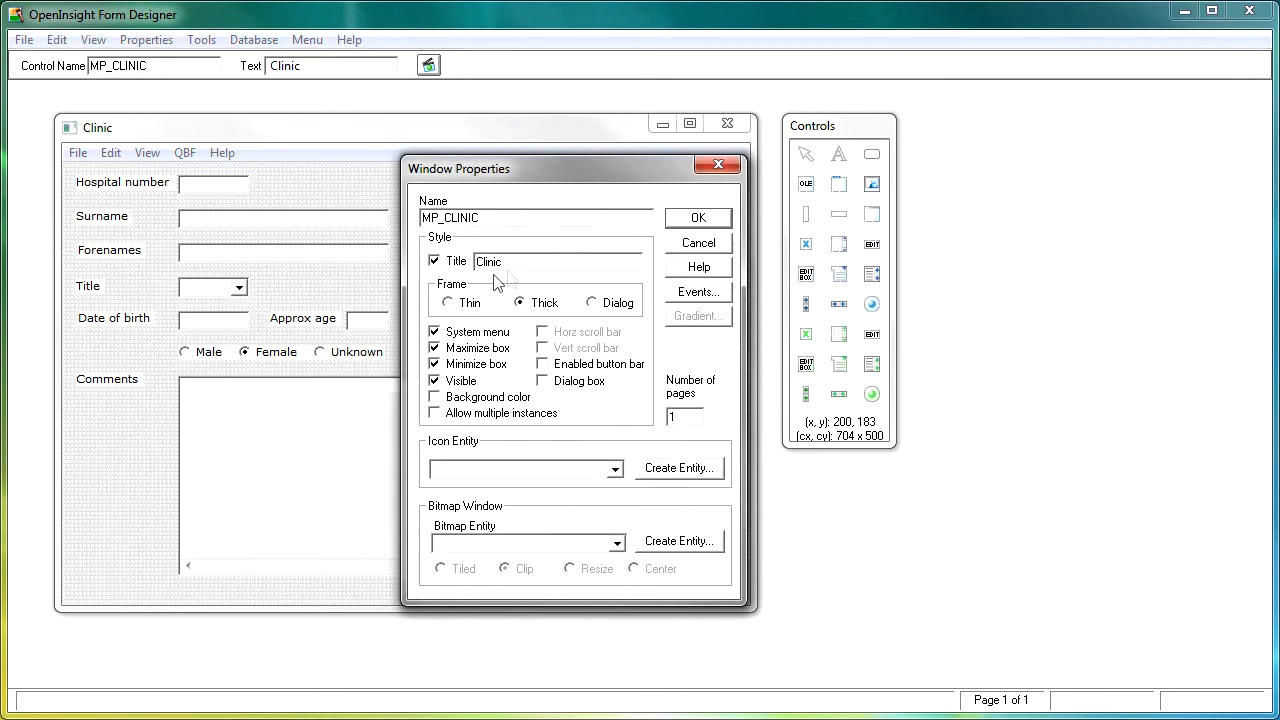
double_click(521, 260)
type("Patient e")
key("BackSpace")
left_click(698, 222)
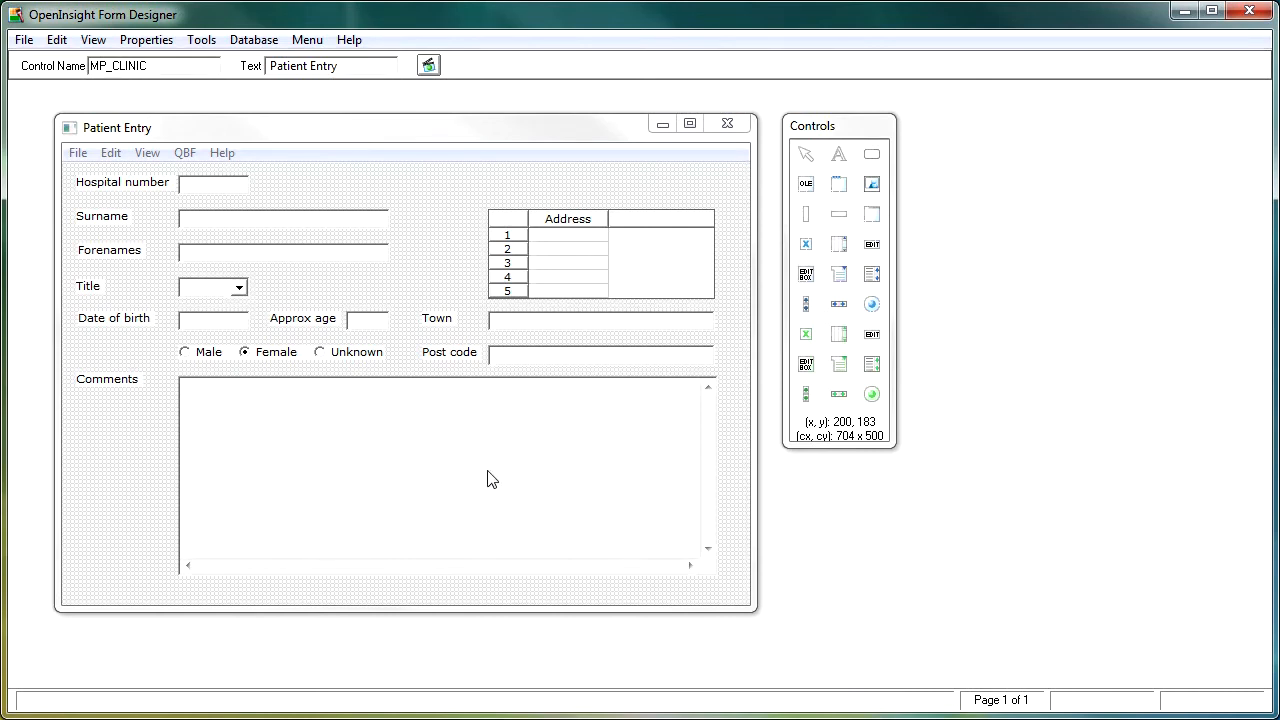
- Set the form's number of pages to 2, check the second page, and return to page 1
double_click(141, 438)
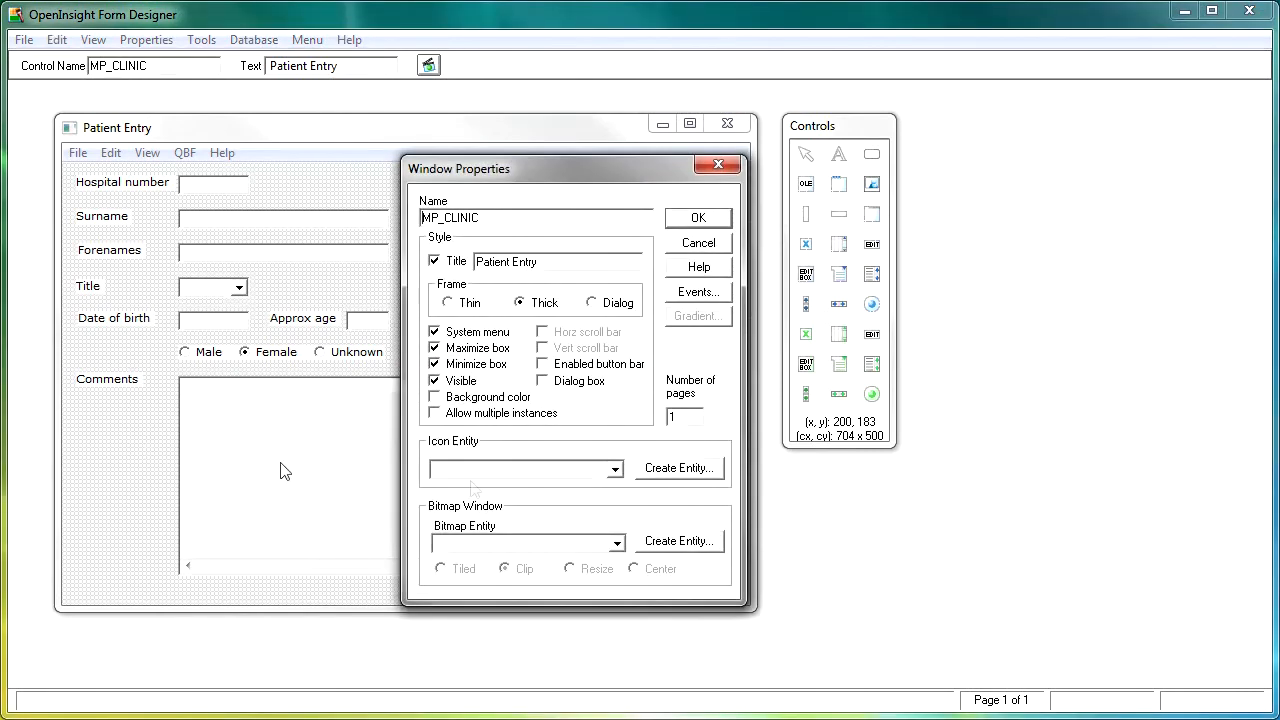
left_click_drag(691, 419, 625, 425)
type("2")
left_click(698, 217)
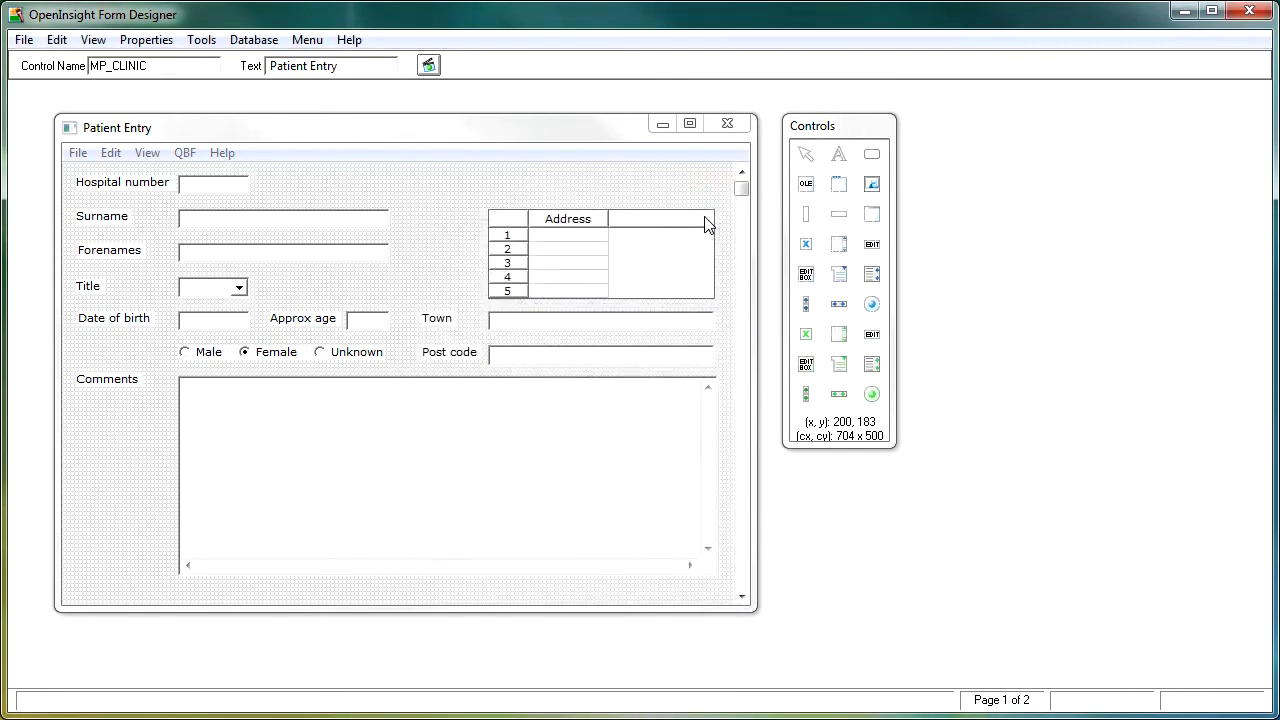
left_click(744, 558)
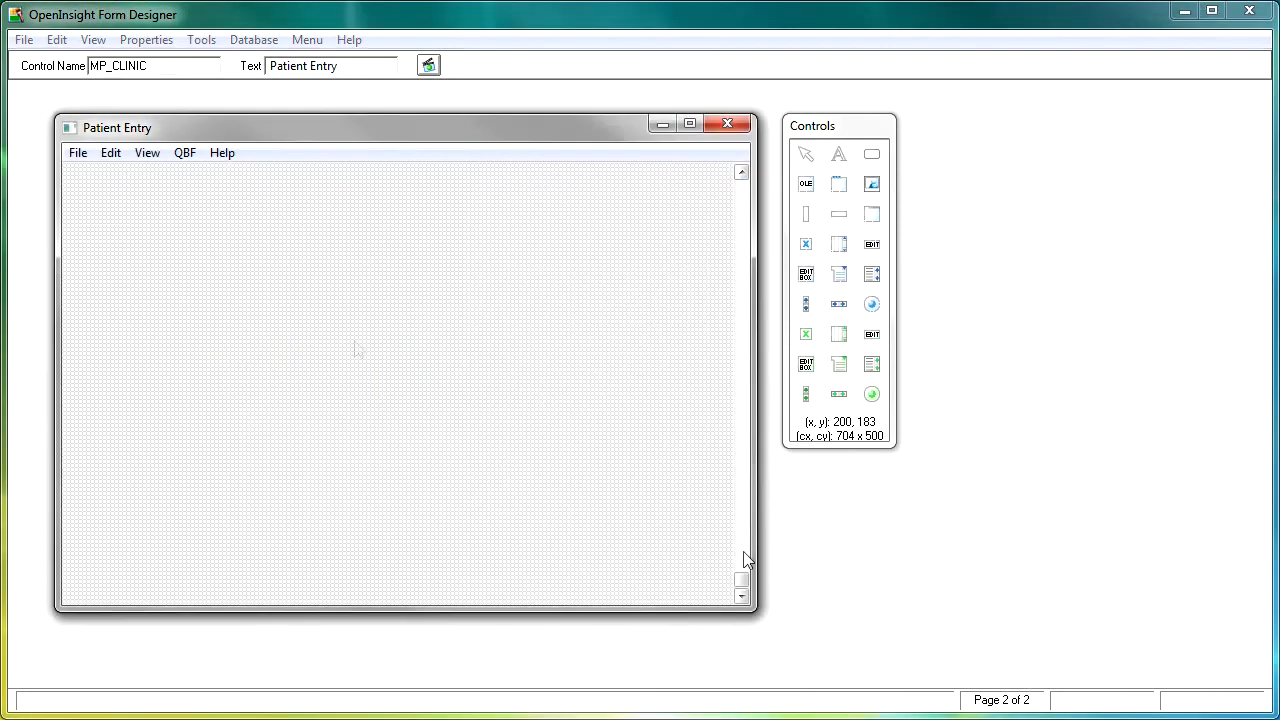
left_click(744, 190)
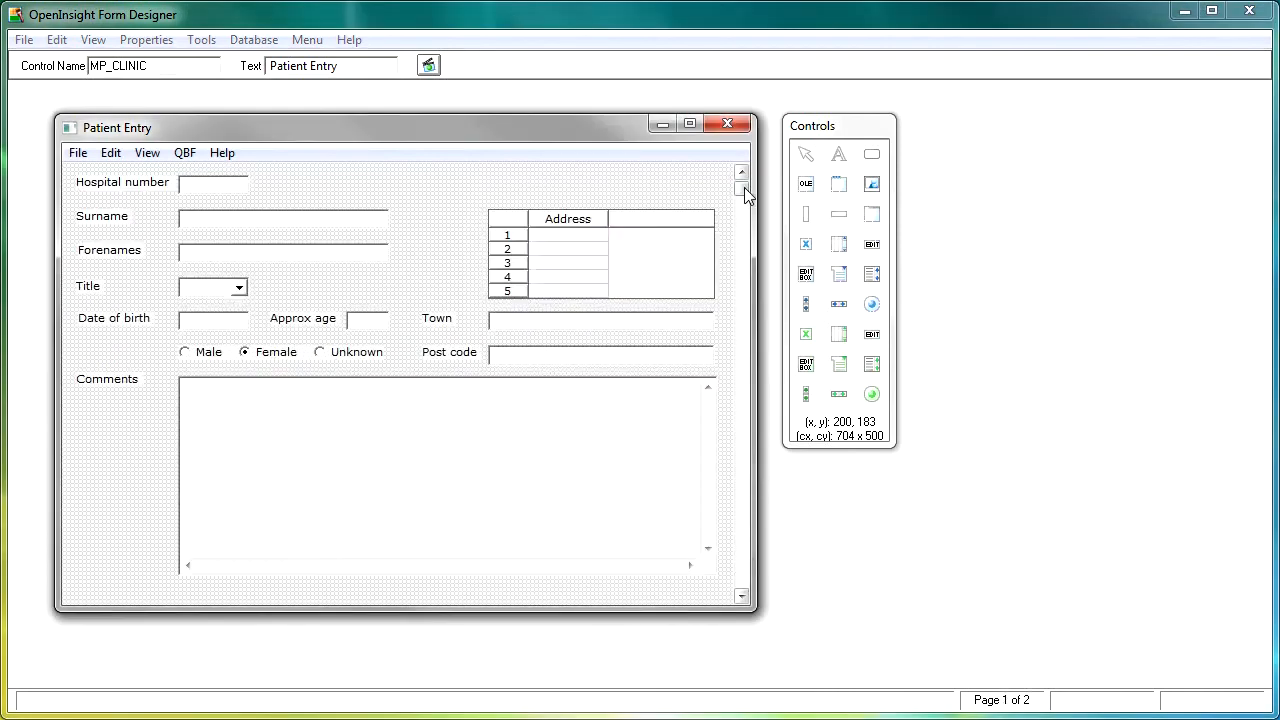
- Cut the Comments label and its edit box from page 1 and paste them onto page 2
left_click_drag(103, 369, 333, 498)
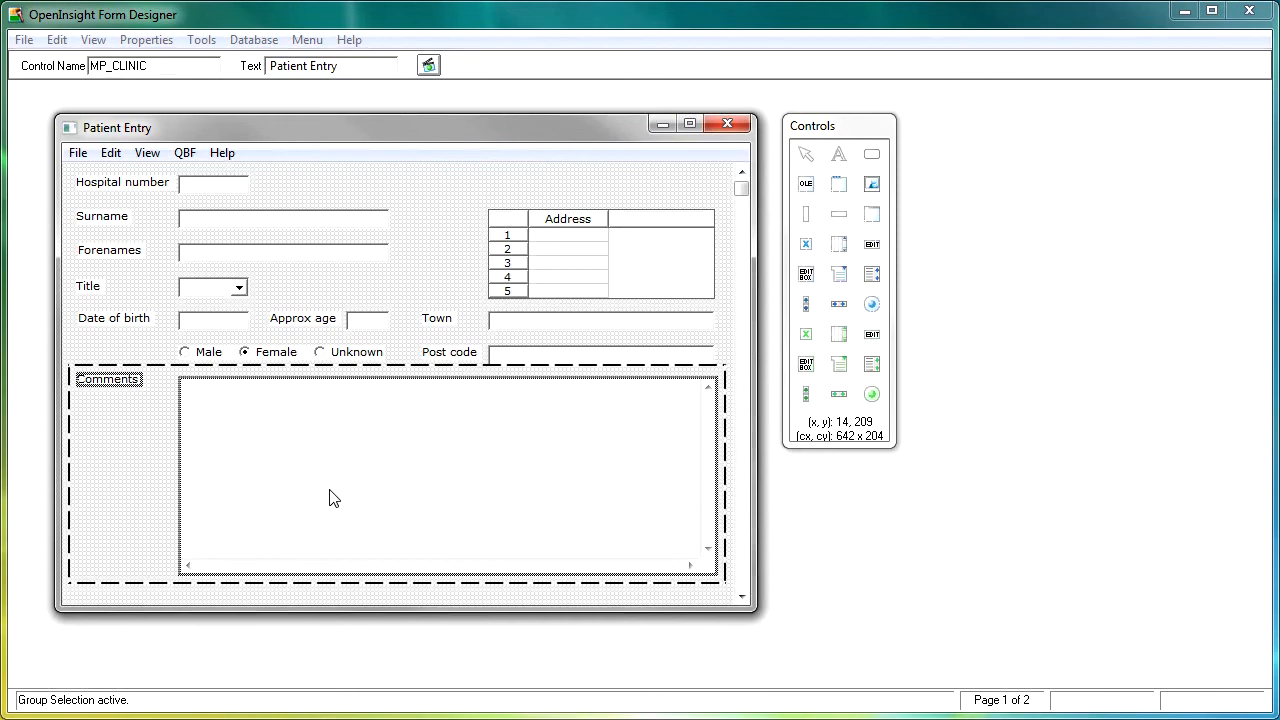
left_click(57, 40)
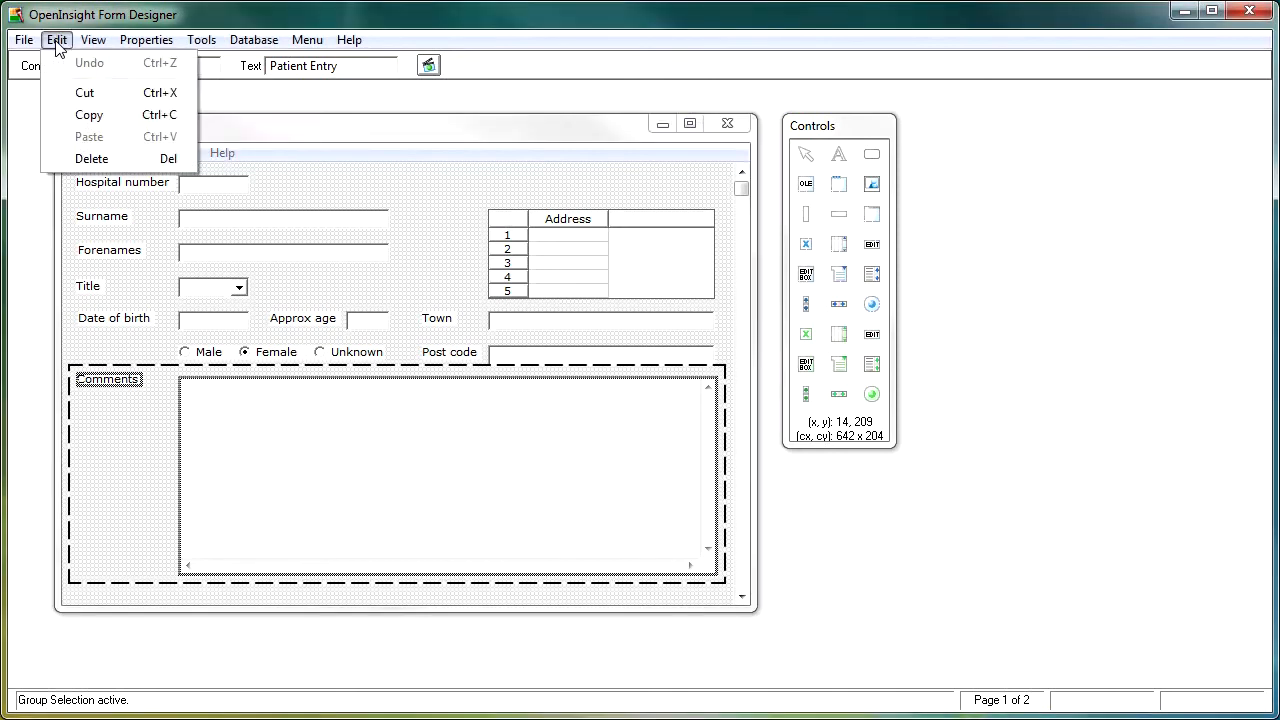
left_click(104, 100)
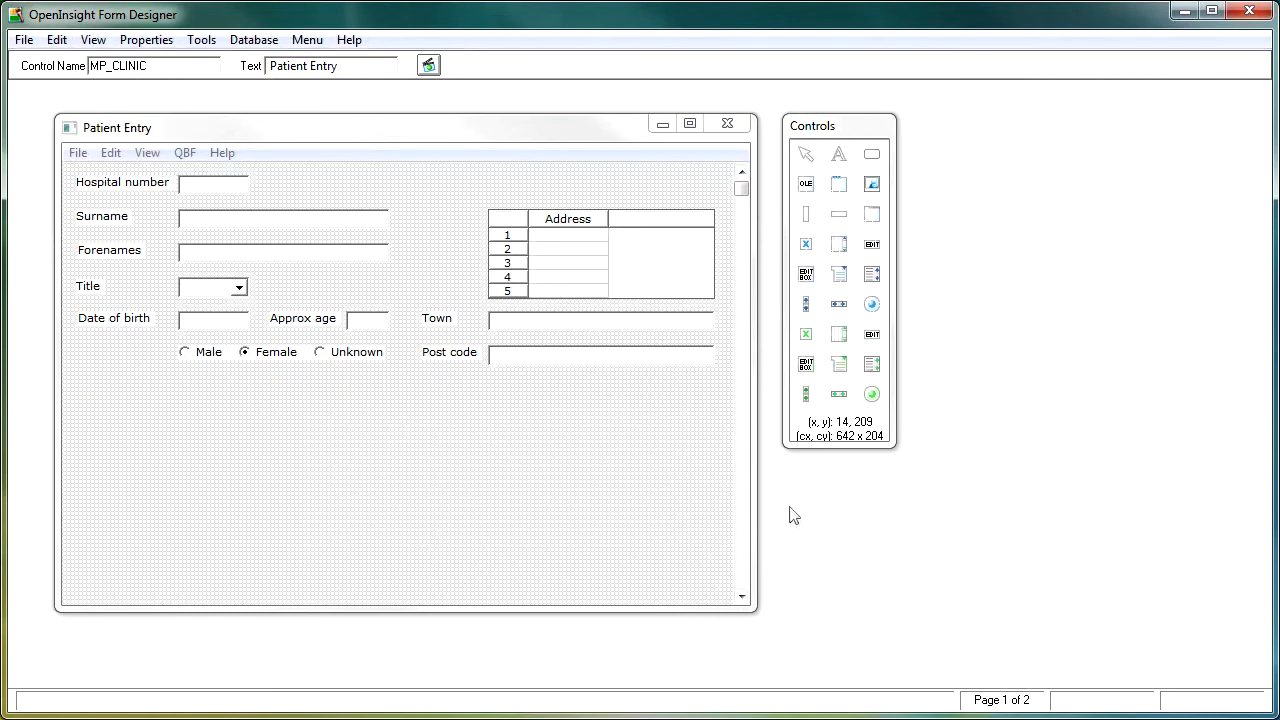
left_click(743, 552)
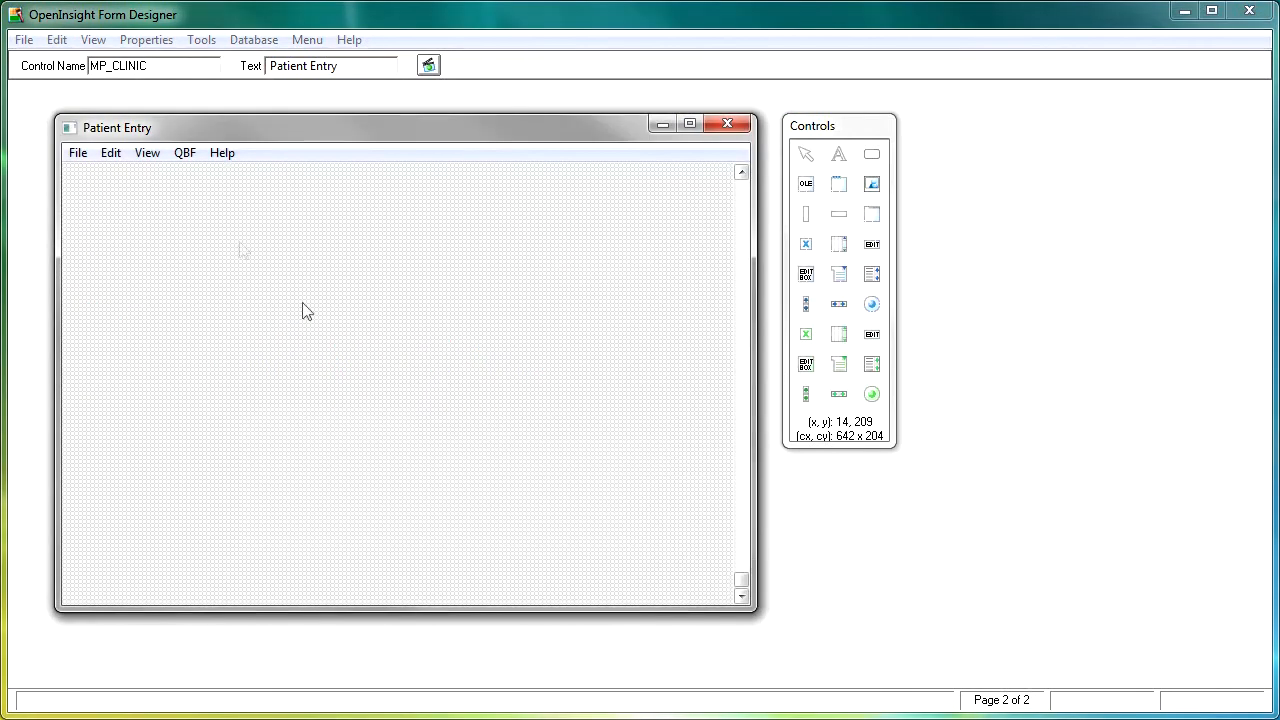
left_click(57, 40)
left_click(89, 136)
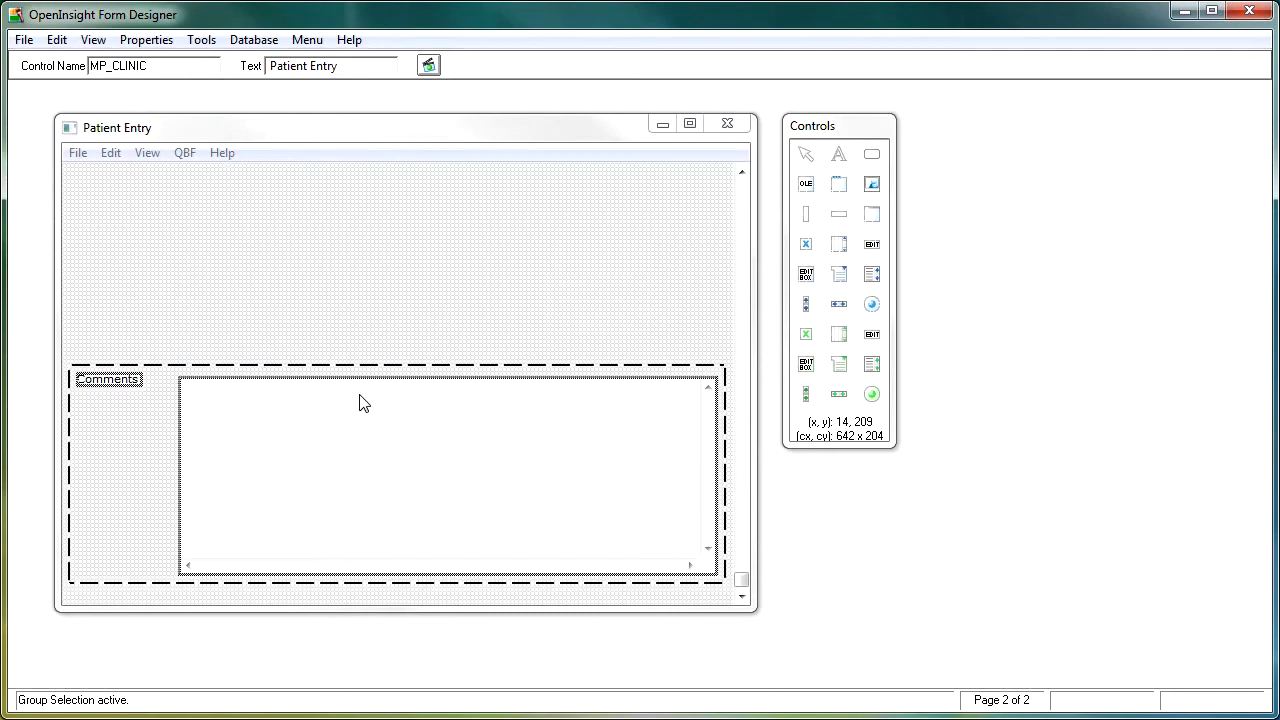
- Move the Comments label and edit box group up to the upper edge of page 2, at y position 9
left_click(365, 506)
key("Up")
key("Up")
key("Up")
key("Up")
key("Up")
key("Up")
key("Up")
key("Up")
key("Up")
key("Up")
key("Up")
key("Up")
key("Up")
key("Up")
key("Up")
key("Up")
key("Up")
key("Up")
key("Up")
key("Up")
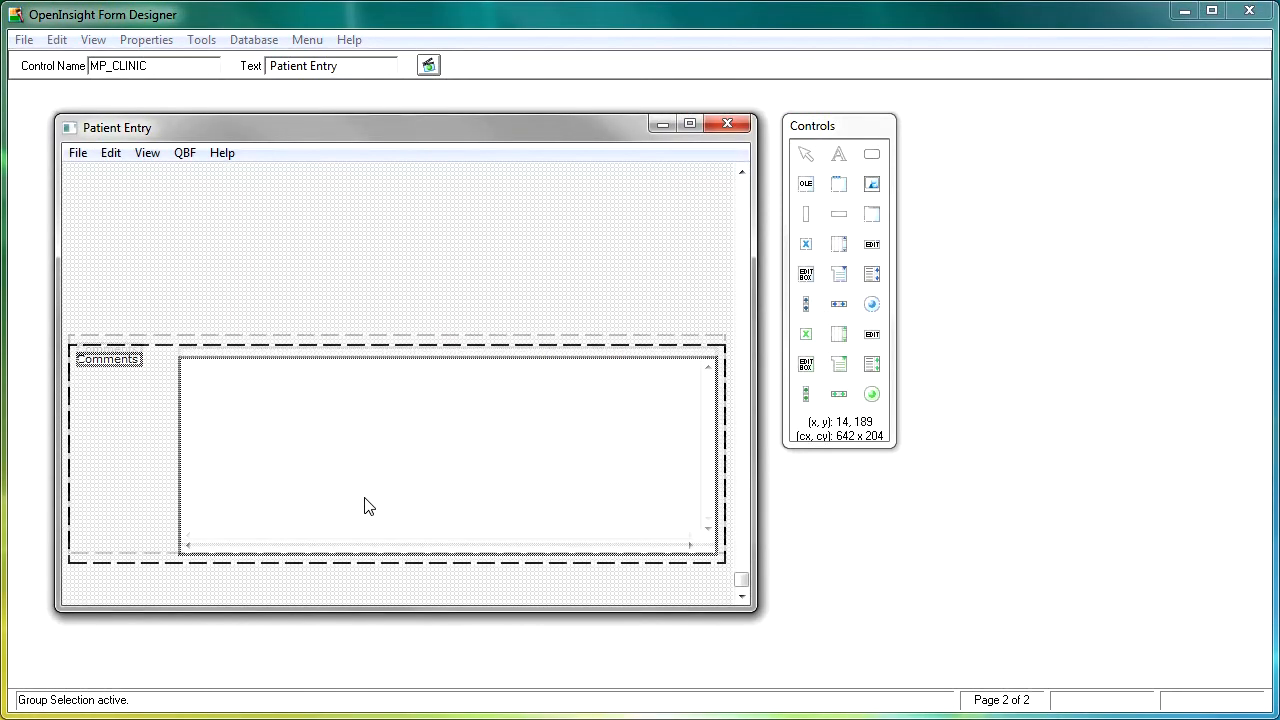
key("Up")
key("Up")
key("Up")
key("Up")
key("Up")
key("Up")
key("Up")
key("Up")
key("Up")
key("Up")
key("Up")
key("Up")
key("Up")
key("Up")
key("Up")
key("Up")
key("Up")
key("Up")
key("Up")
key("Up")
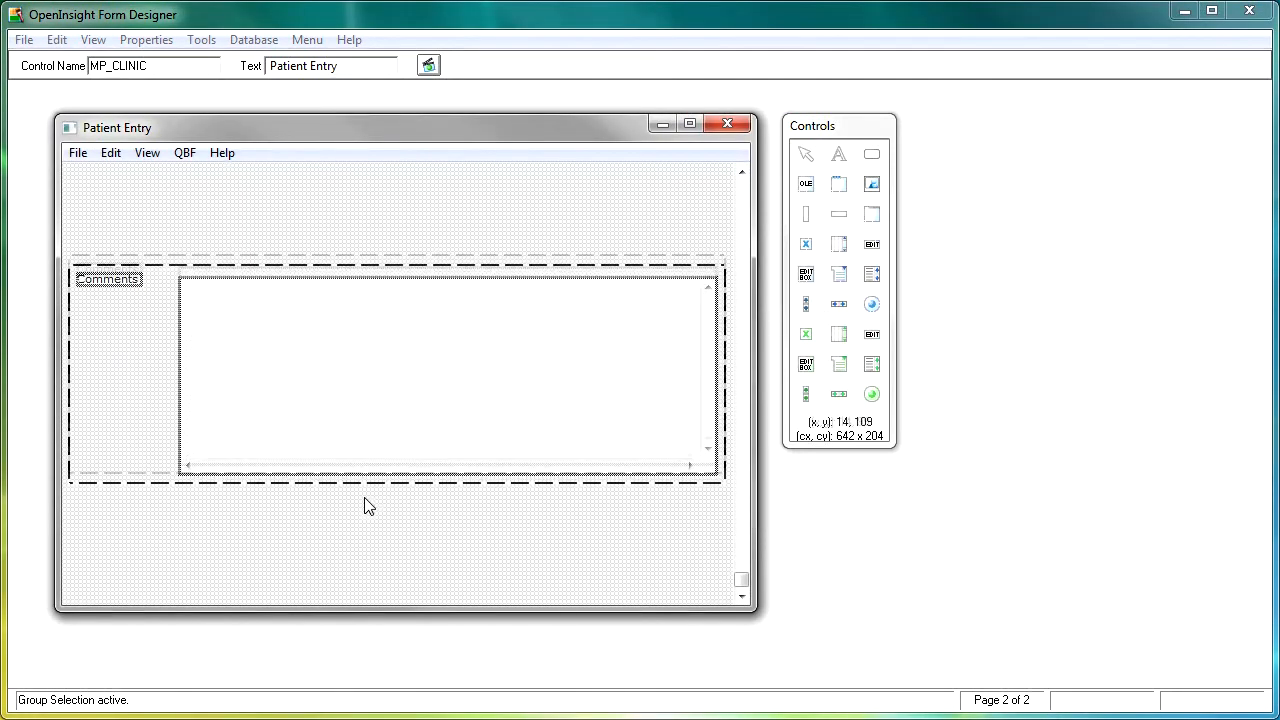
key("Up")
key("Up")
key("Up")
key("Up")
key("Up")
key("Up")
key("Up")
key("Up")
key("Up")
key("Up")
key("Up")
key("Up")
key("Up")
key("Up")
key("Up")
key("Up")
key("Up")
key("Up")
key("Up")
key("Up")
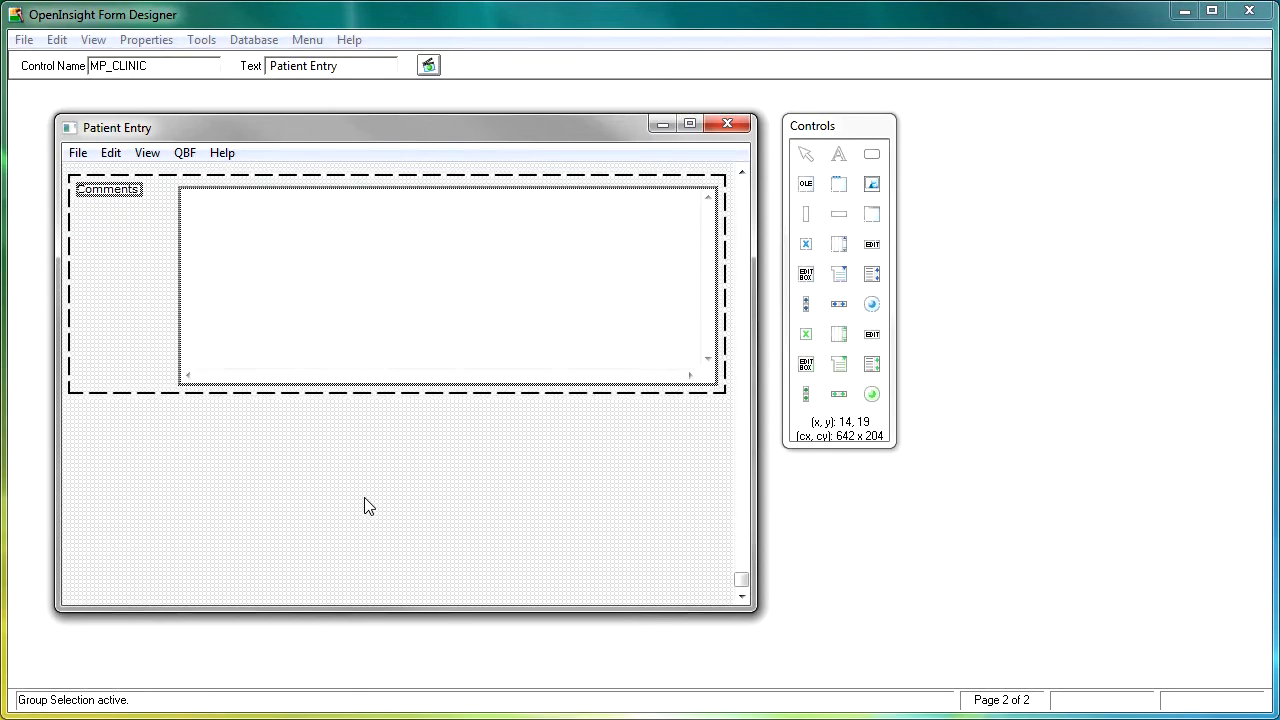
left_click(365, 506)
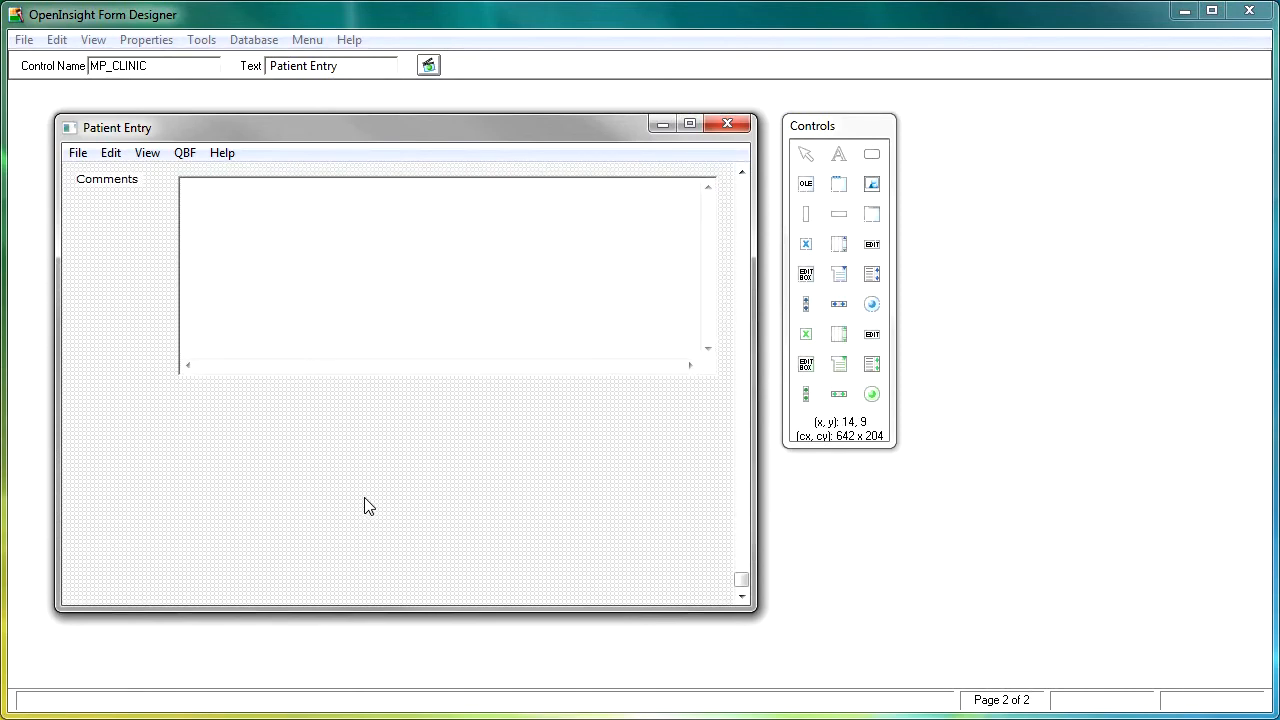
- Enlarge the Comments edit box downward to a height of about 404 so it nearly fills page 2
left_click(482, 362)
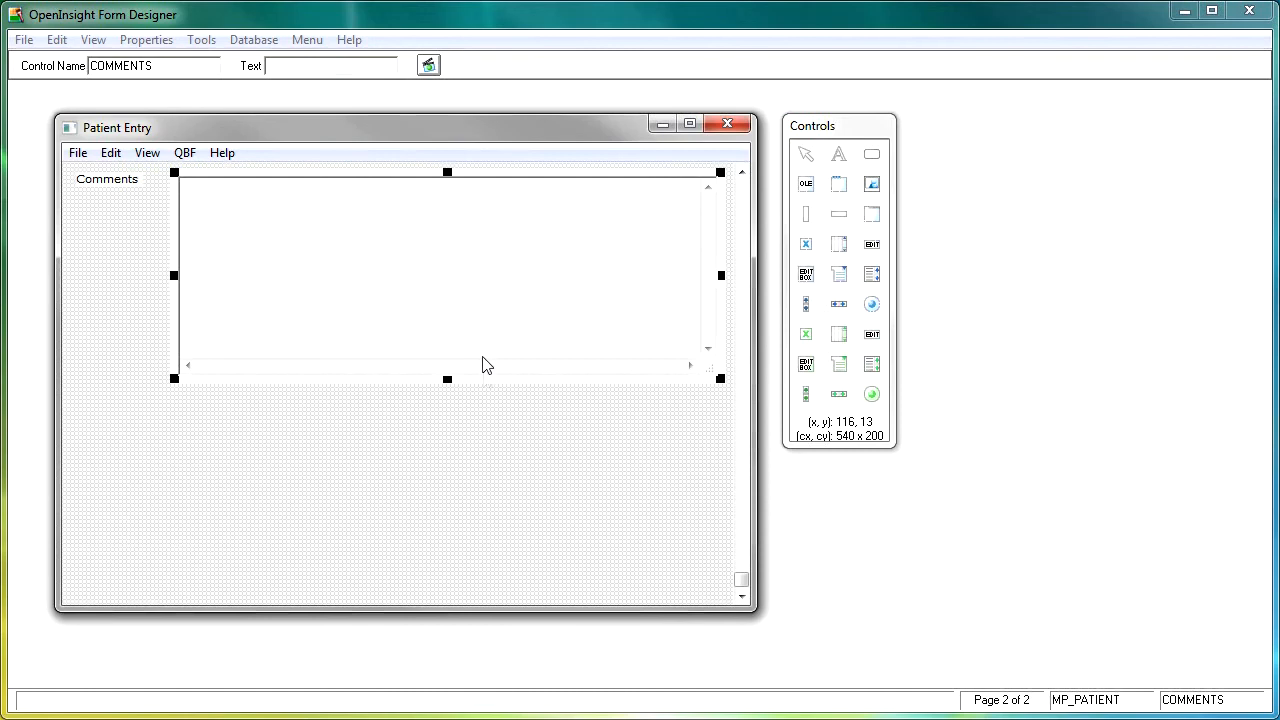
left_click_drag(447, 378, 449, 582)
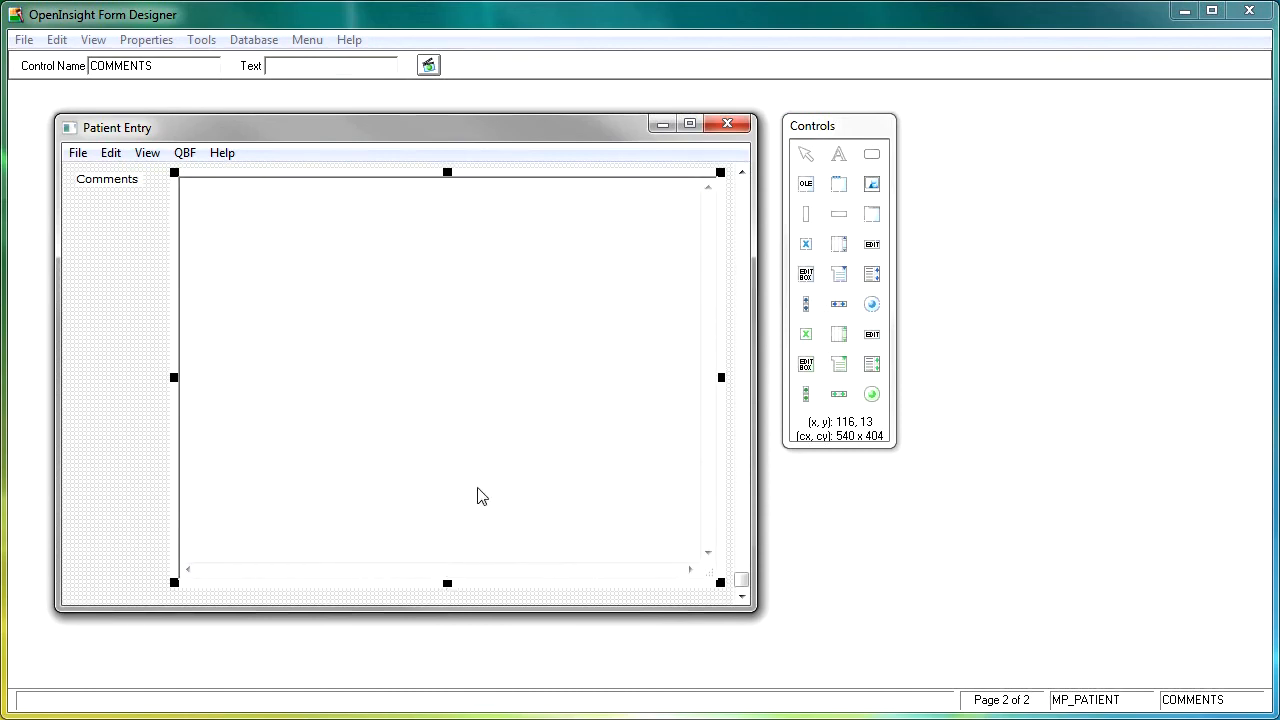
left_click(108, 320)
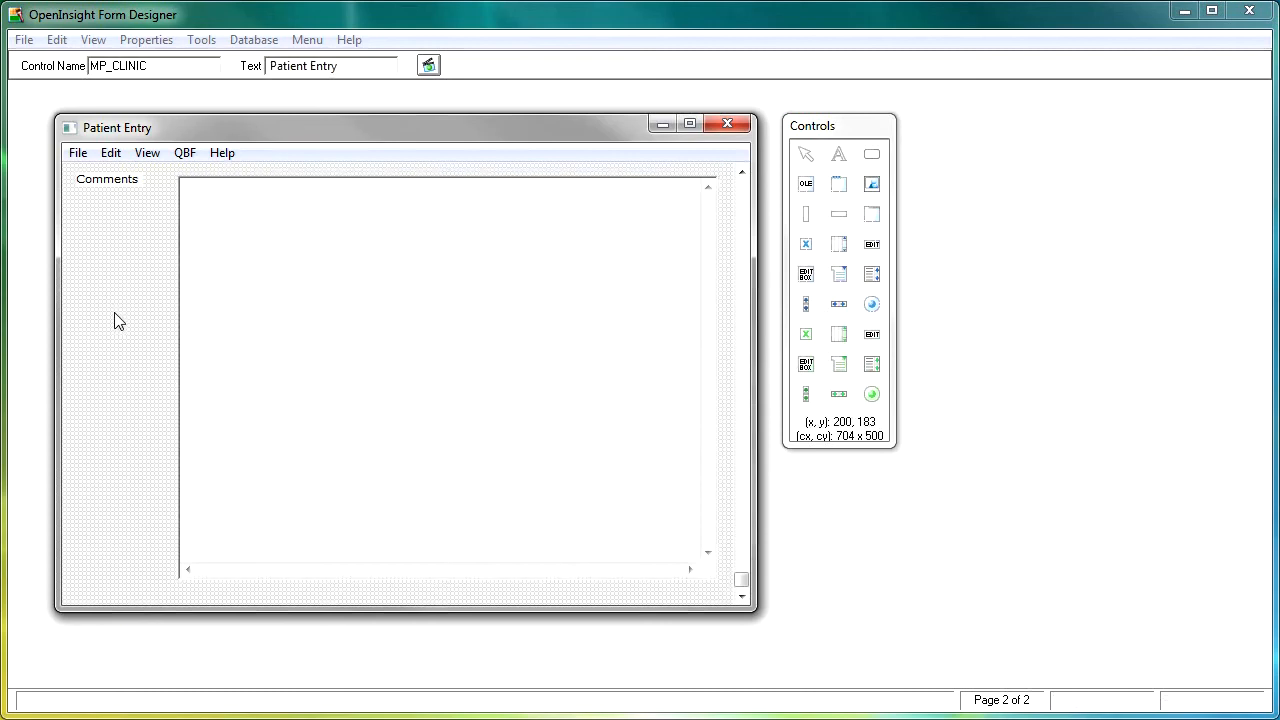
- On page 1, move the Address table and the Town and Post code fields with their labels below the gender radio buttons
left_click(741, 206)
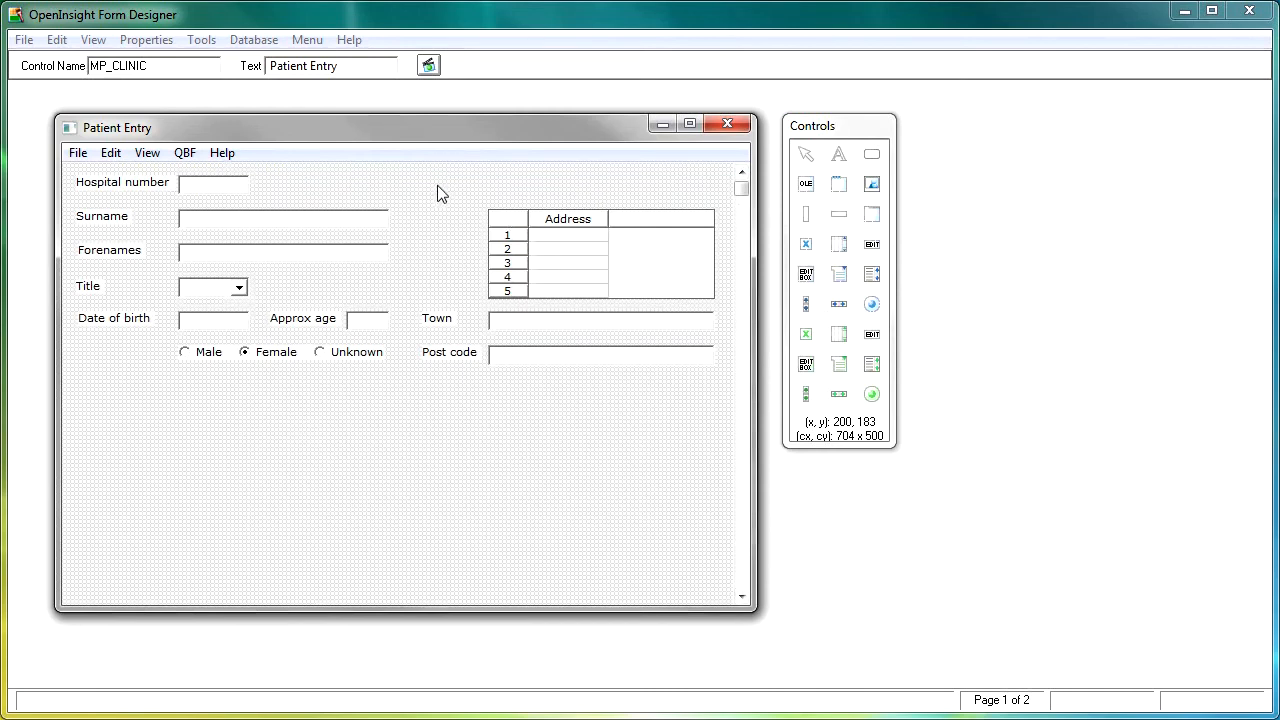
left_click_drag(423, 180, 717, 395)
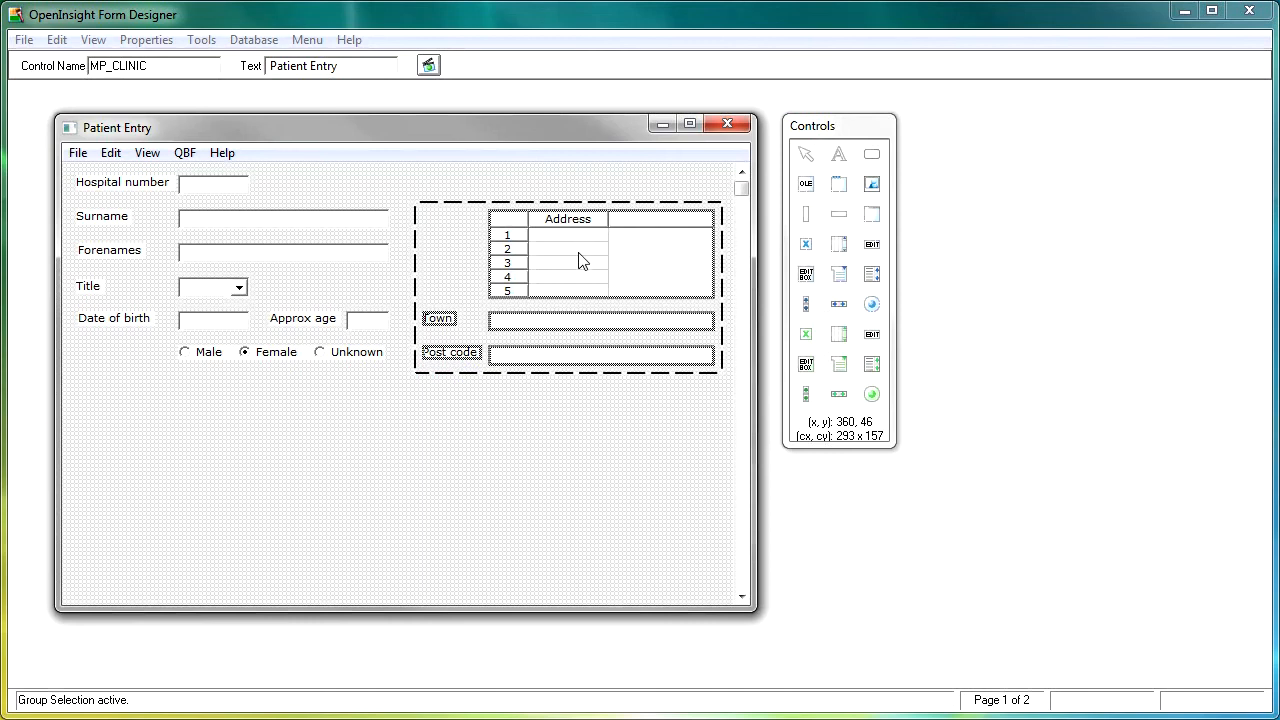
left_click_drag(580, 260, 267, 422)
left_click(477, 466)
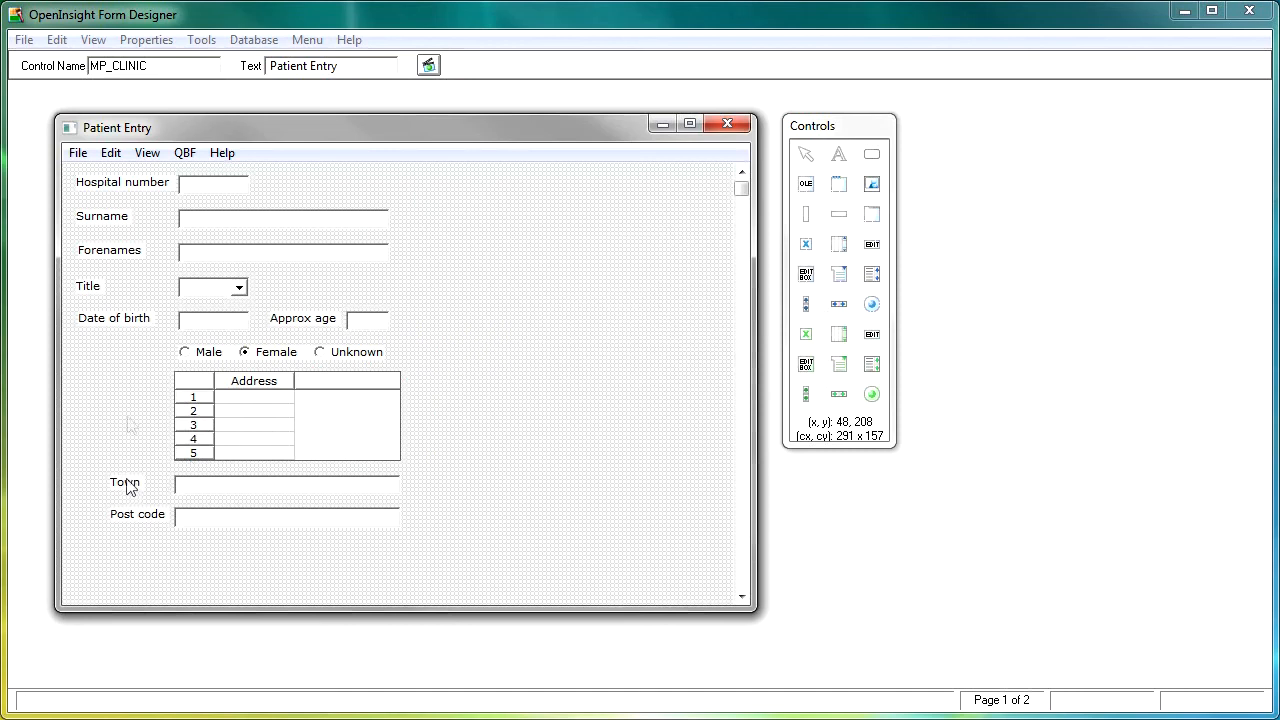
- Left-align the Town and Post code labels with the Date of birth label, and the Address table and both edit boxes with the Date of birth box
left_click_drag(90, 529, 148, 318)
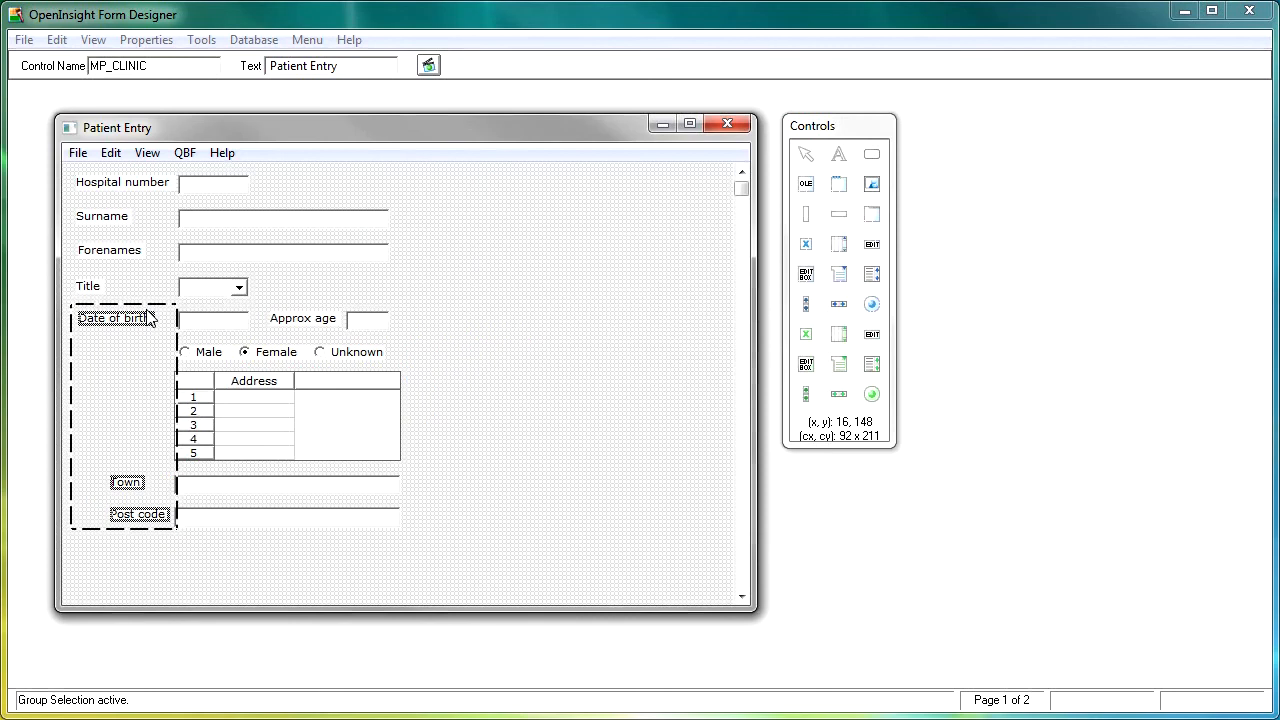
key("ctrl+Left")
left_click_drag(232, 546, 408, 438)
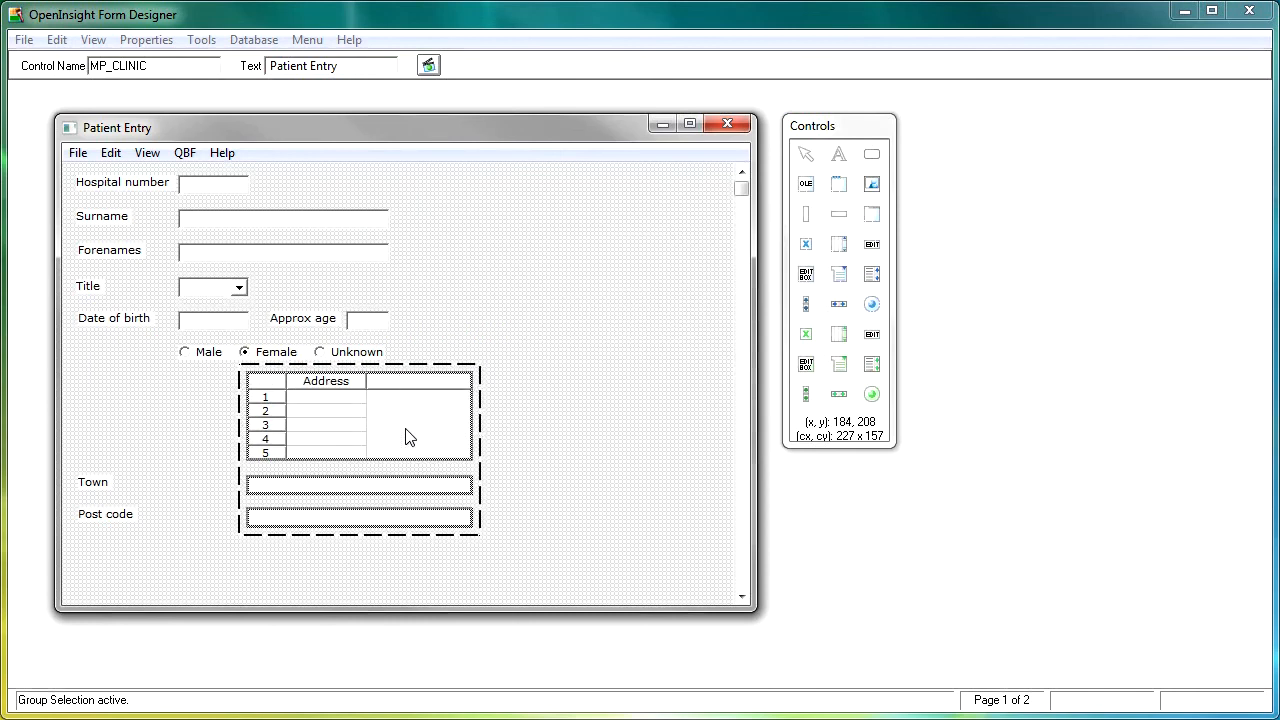
left_click(211, 324, "ctrl")
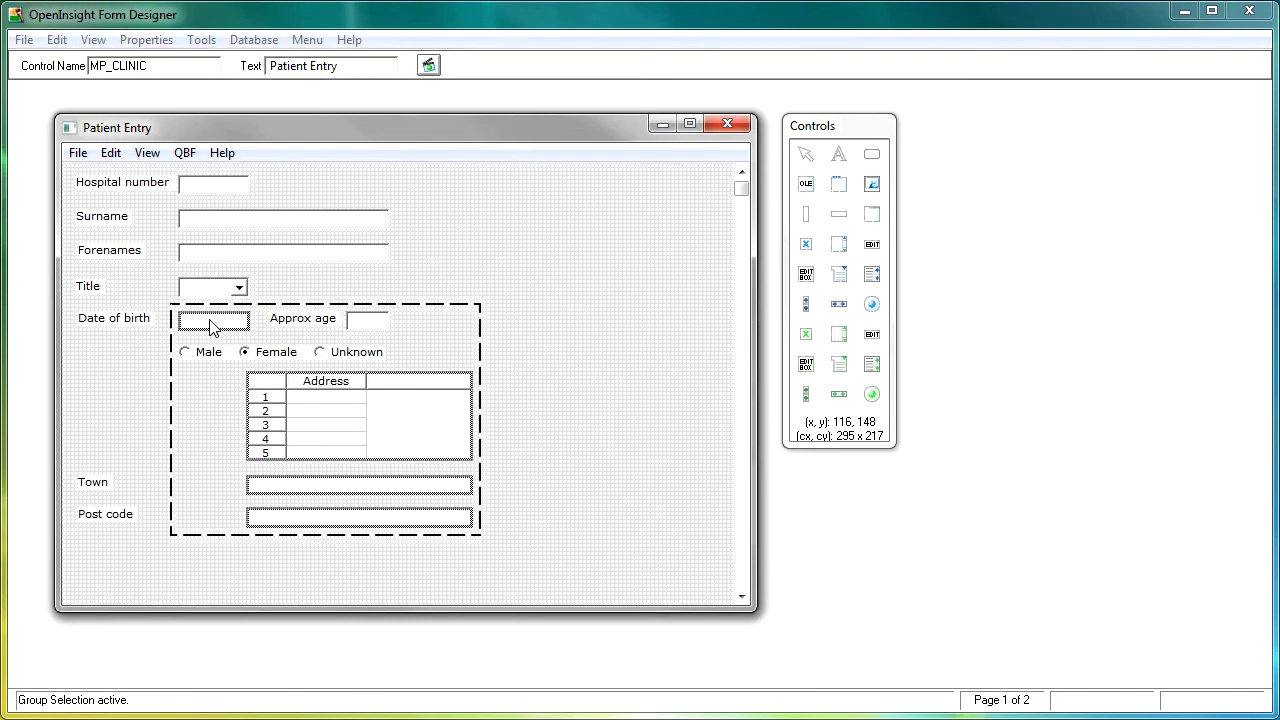
key("ctrl+Left")
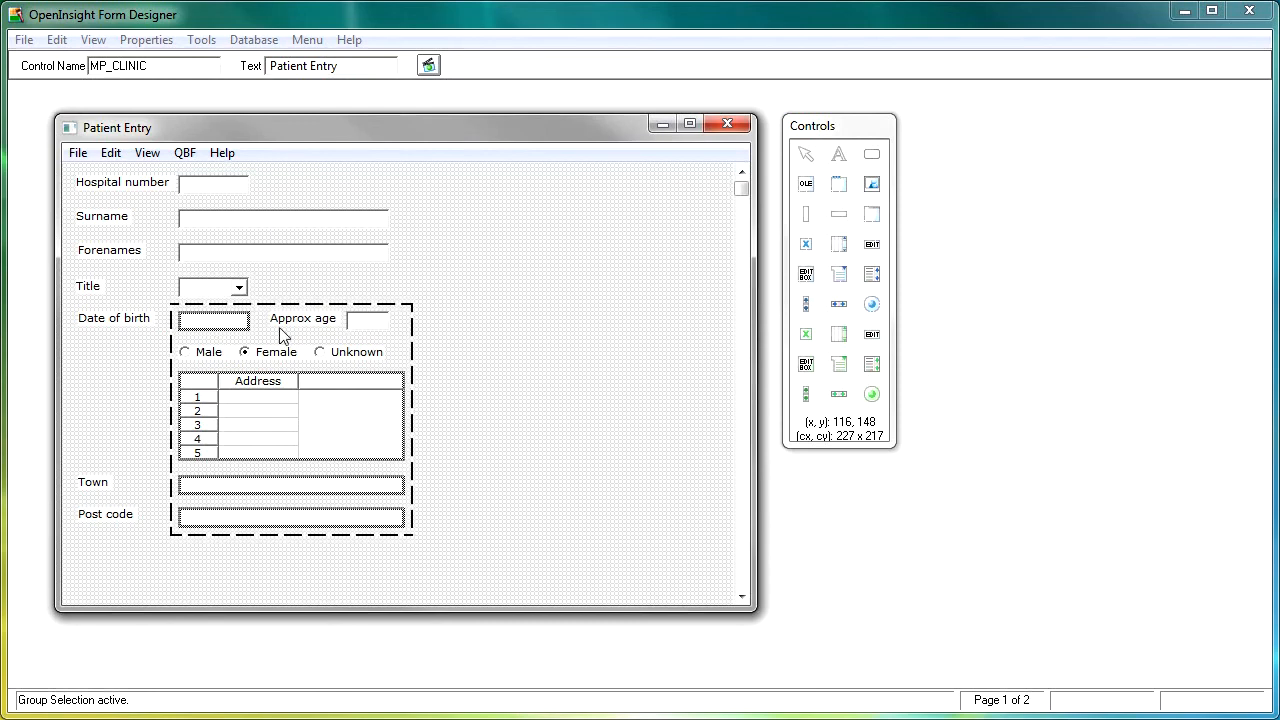
left_click(530, 450)
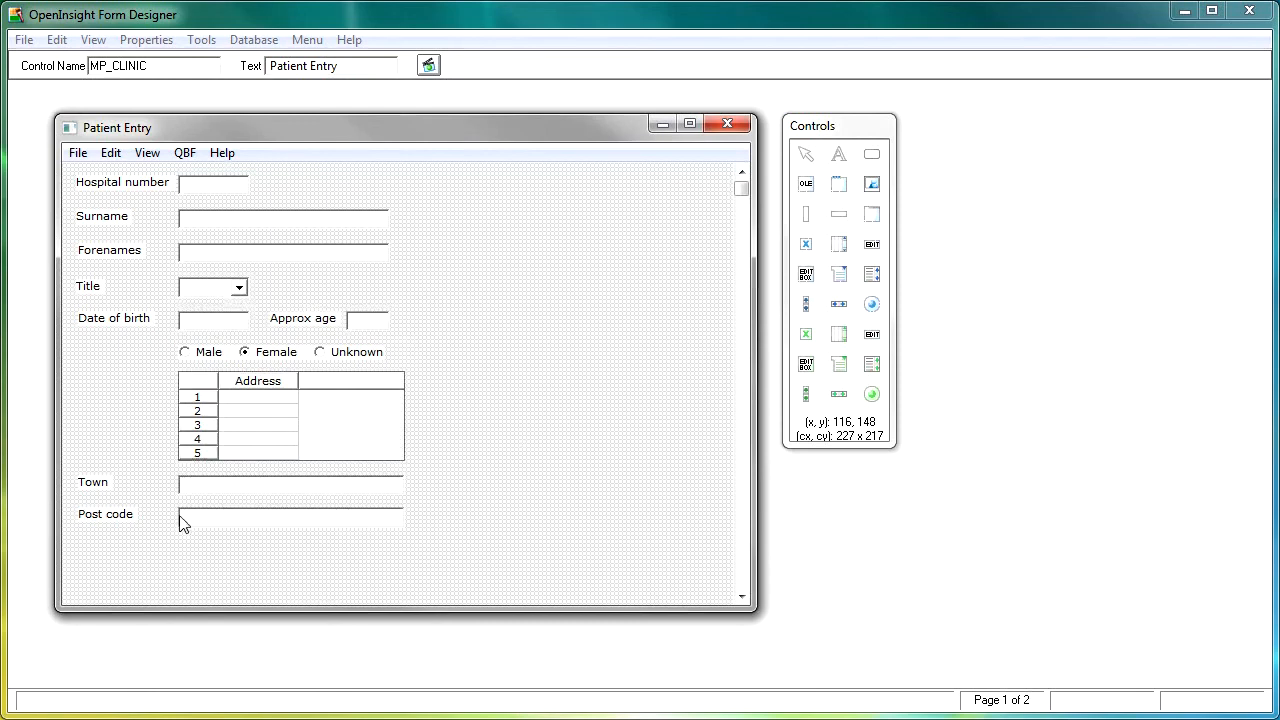
- Check how the Town and Post code labels line up with their edit boxes by selecting each pair together
left_click(104, 484)
left_click(208, 488, "ctrl")
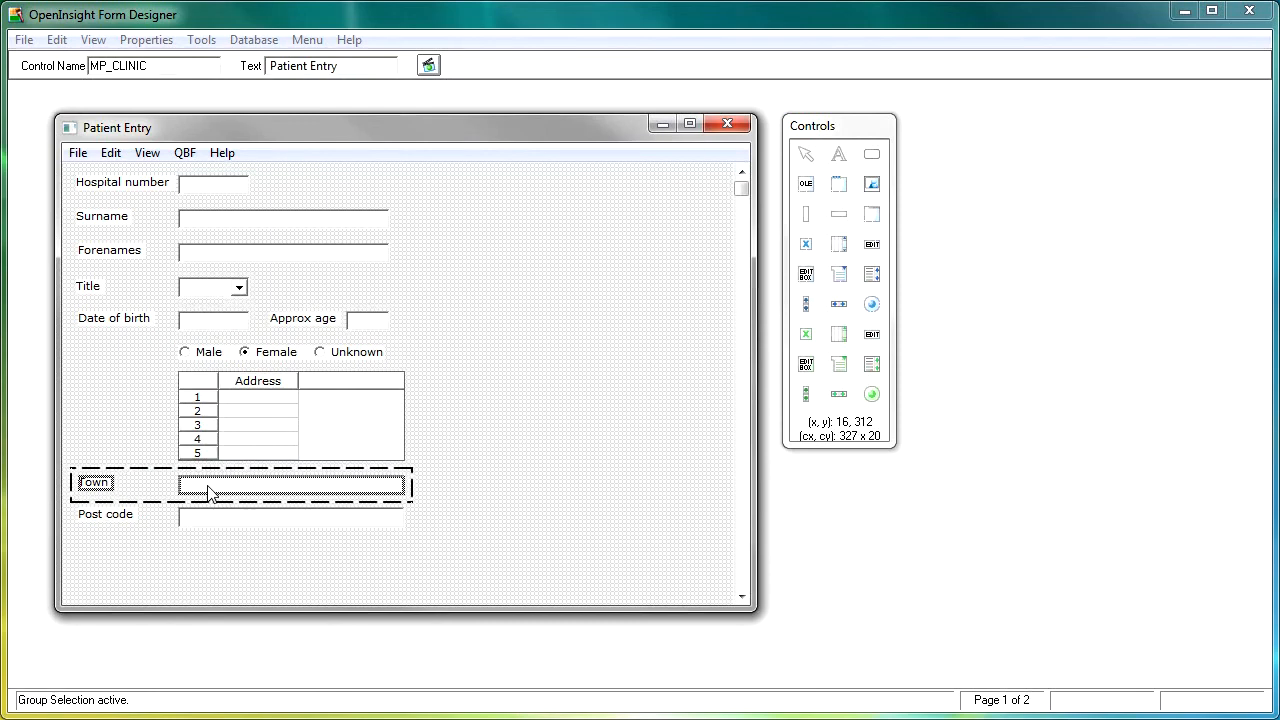
left_click(127, 518)
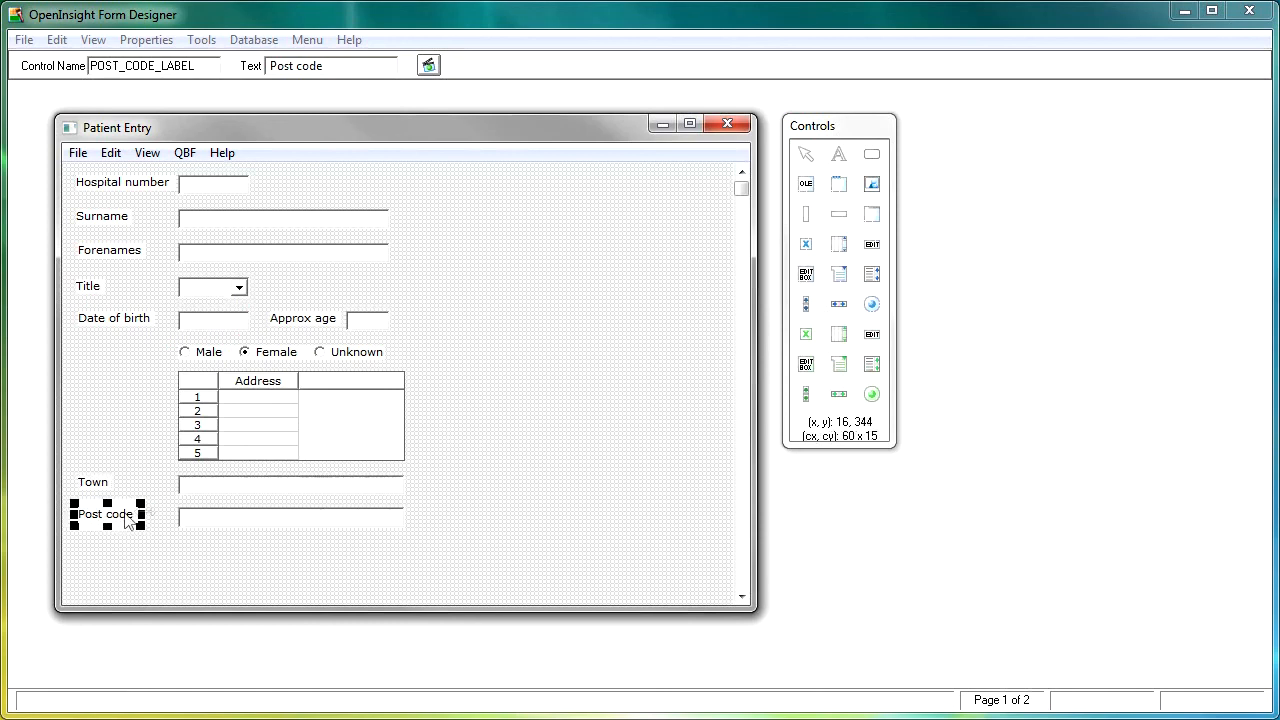
left_click(190, 519, "ctrl")
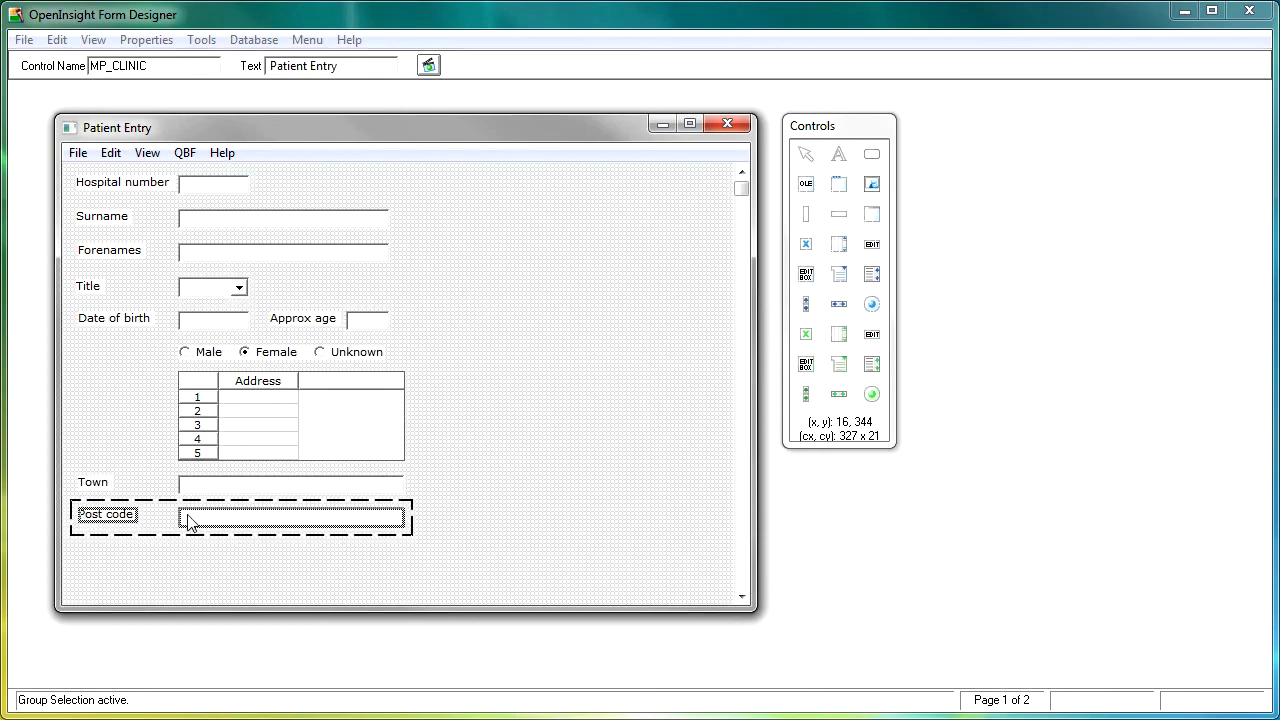
left_click(590, 368)
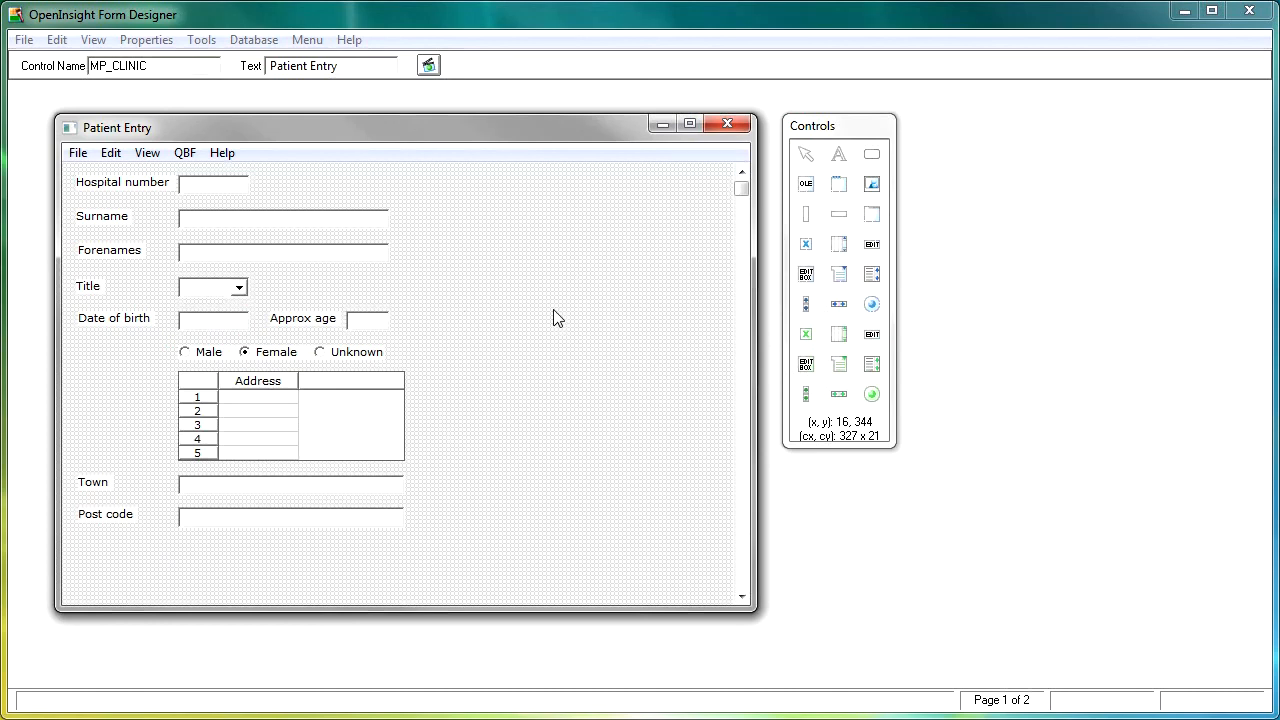
- Add a bitmap control about 290 by 281 beside the patient fields, and place an edit line just beneath it
left_click(872, 187)
left_click_drag(431, 180, 720, 461)
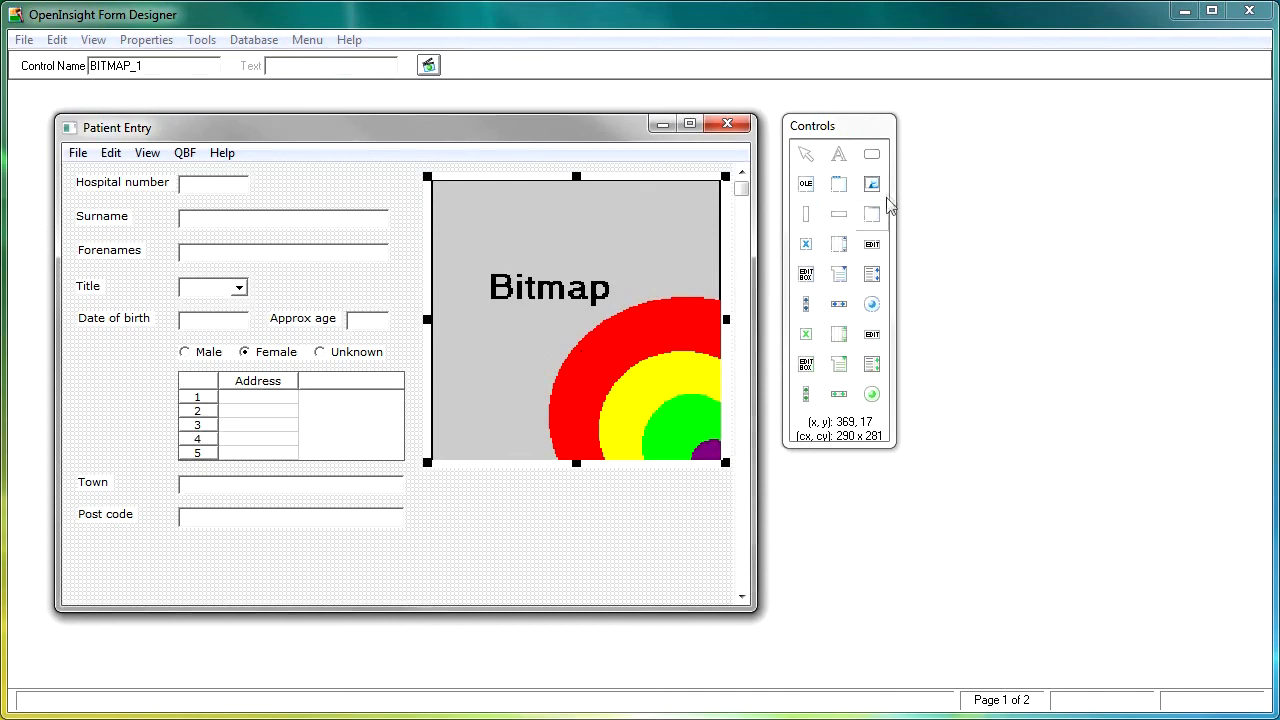
left_click(875, 250)
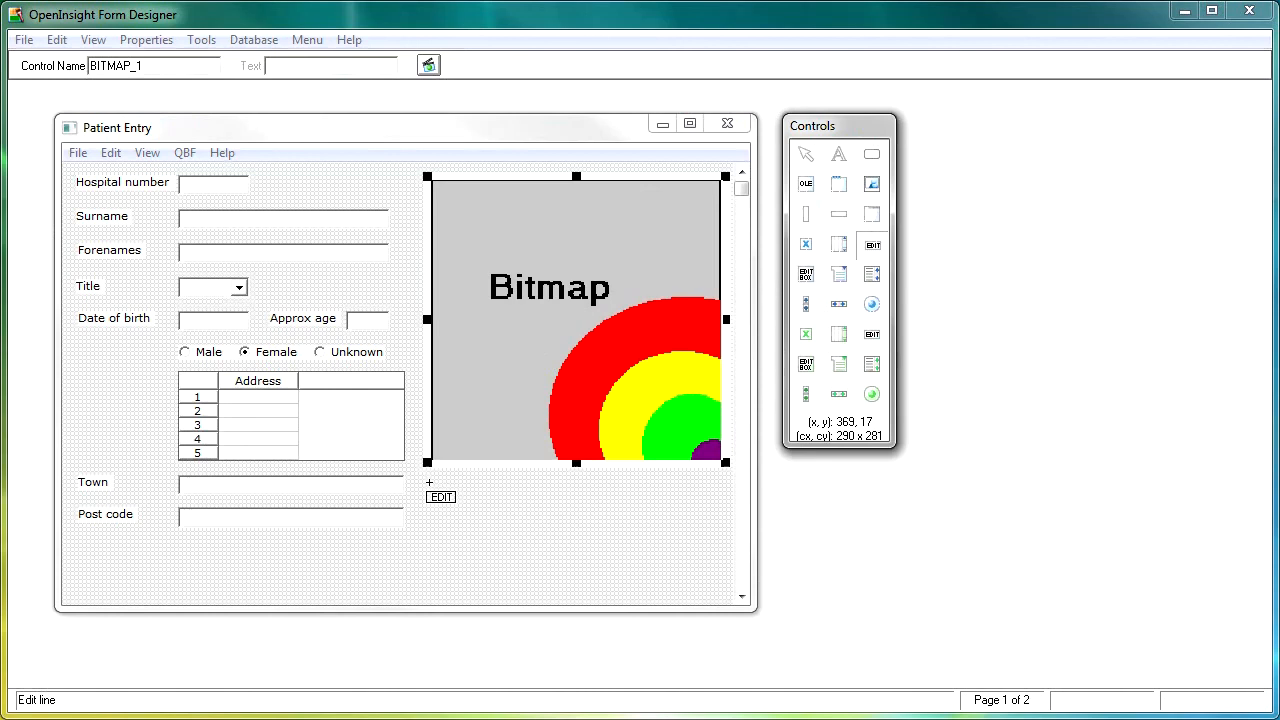
left_click(427, 484)
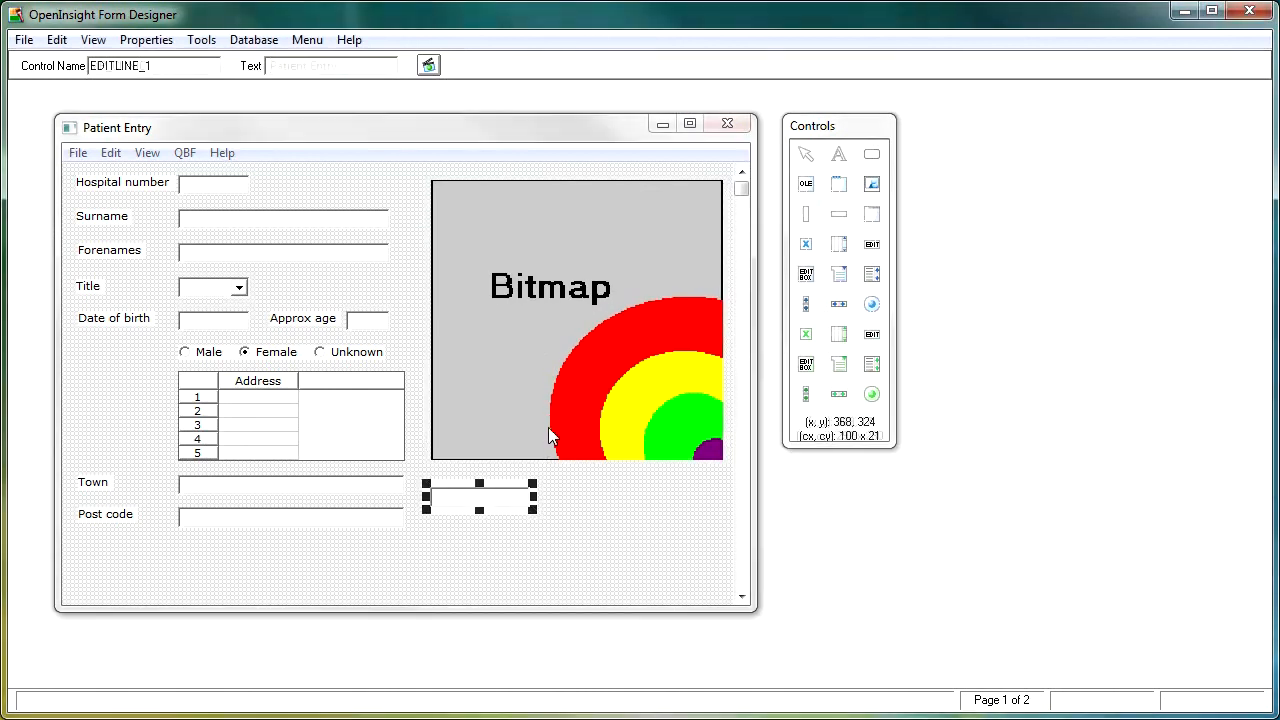
- Make the new edit line as wide as the bitmap and align its top with the Town edit box
left_click(548, 434, "ctrl")
key("ctrl+w")
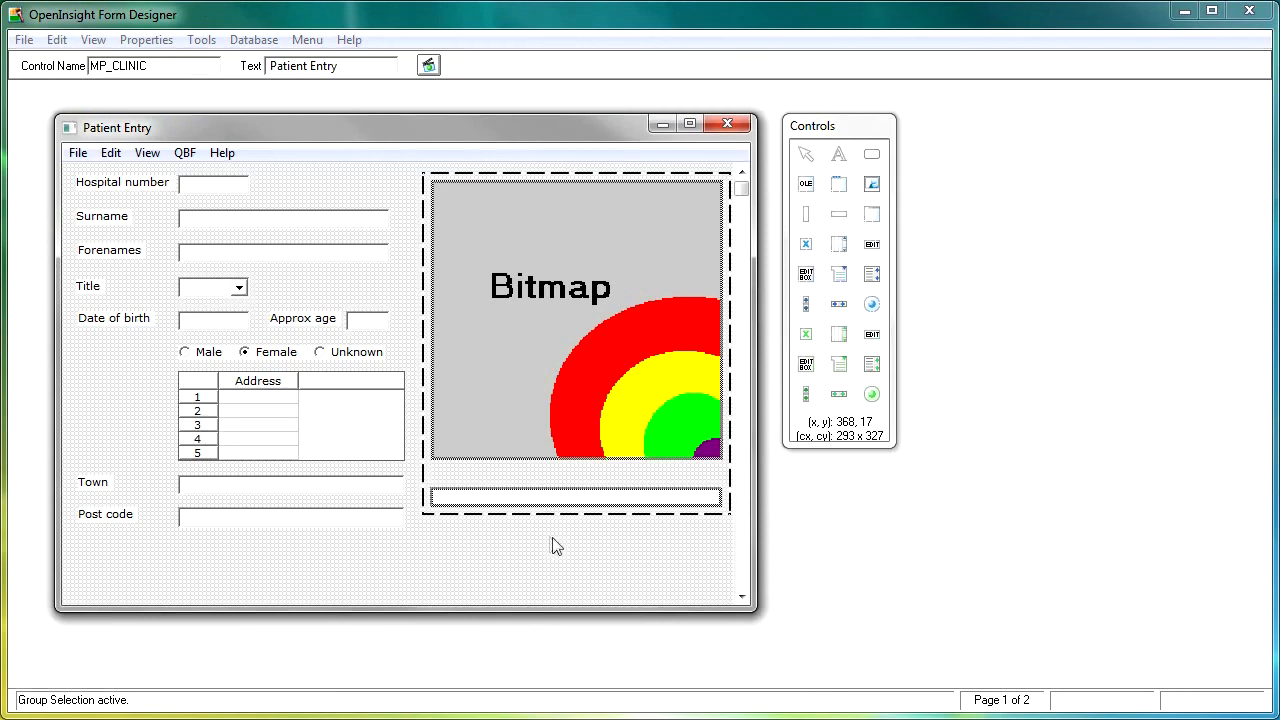
left_click(511, 569)
left_click(487, 501)
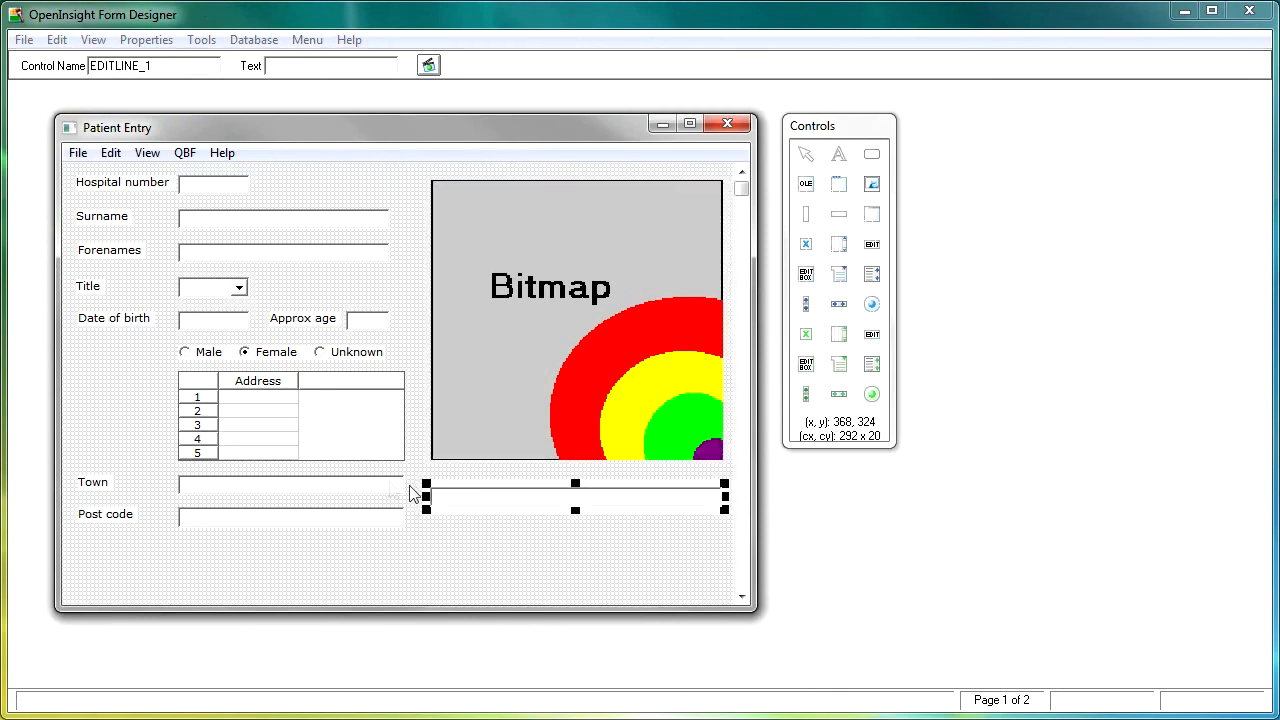
left_click(392, 487, "ctrl")
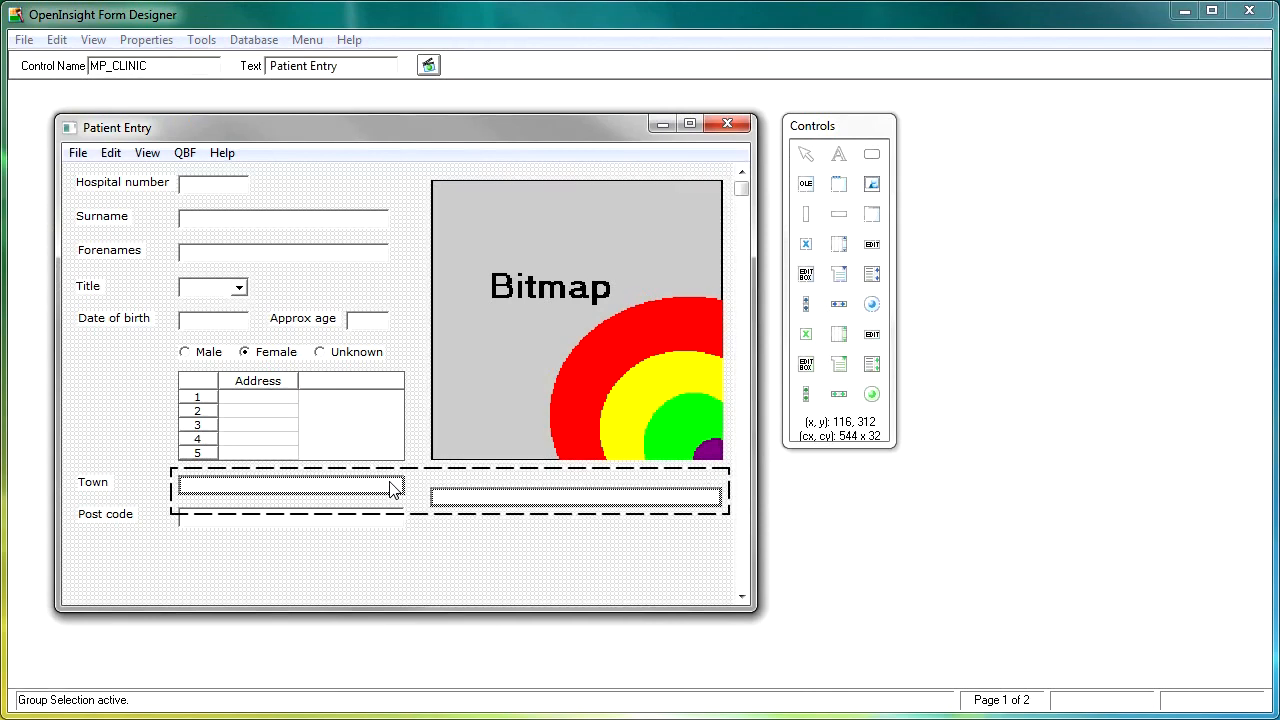
key("ctrl+t")
left_click(507, 521)
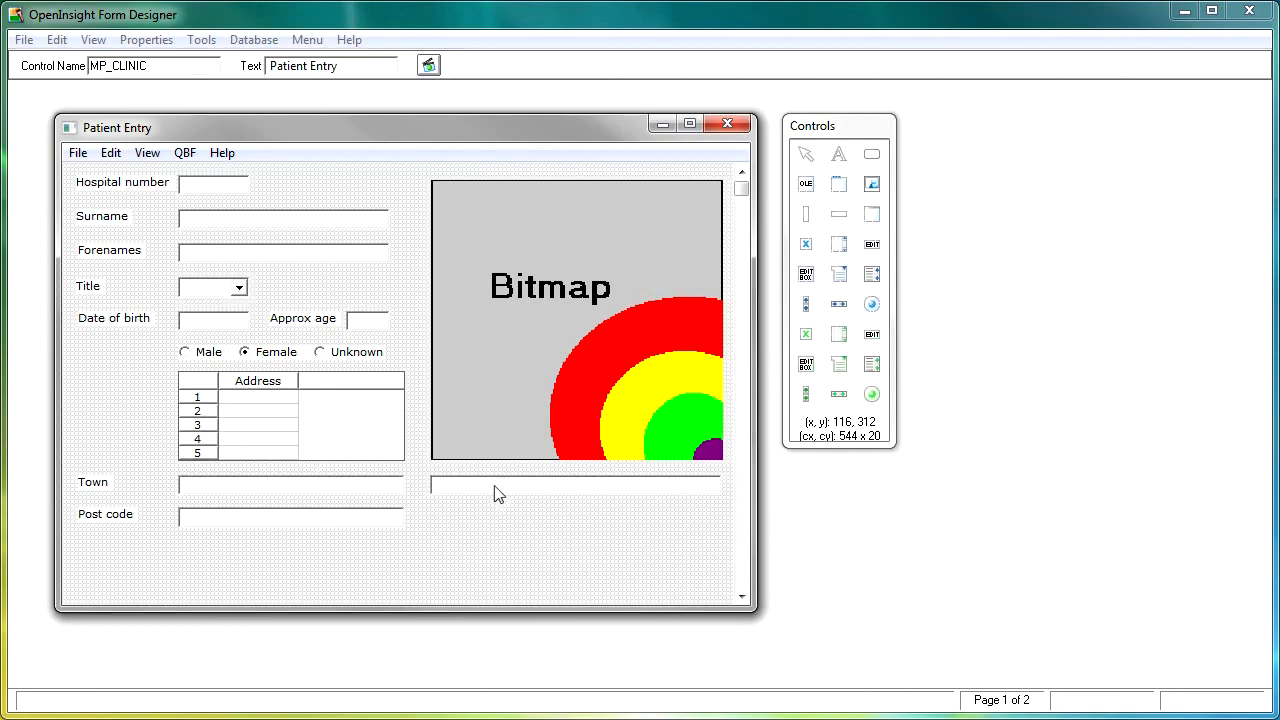